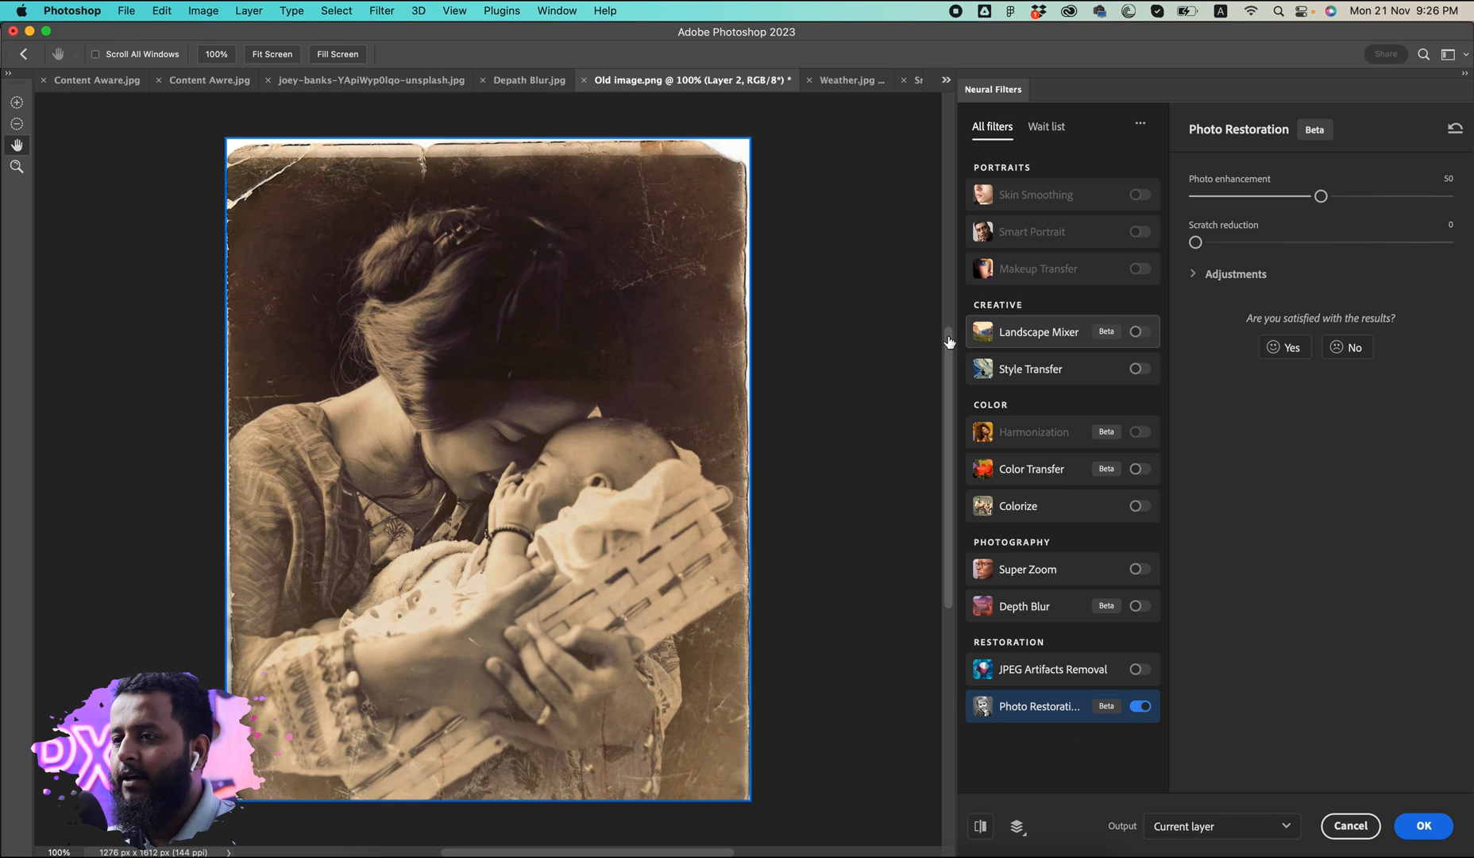
- Compare the photo with and without the Photo Restoration filter at its photo enhancement of 50
{"action": "left_click", "coordinate": [984, 826]}
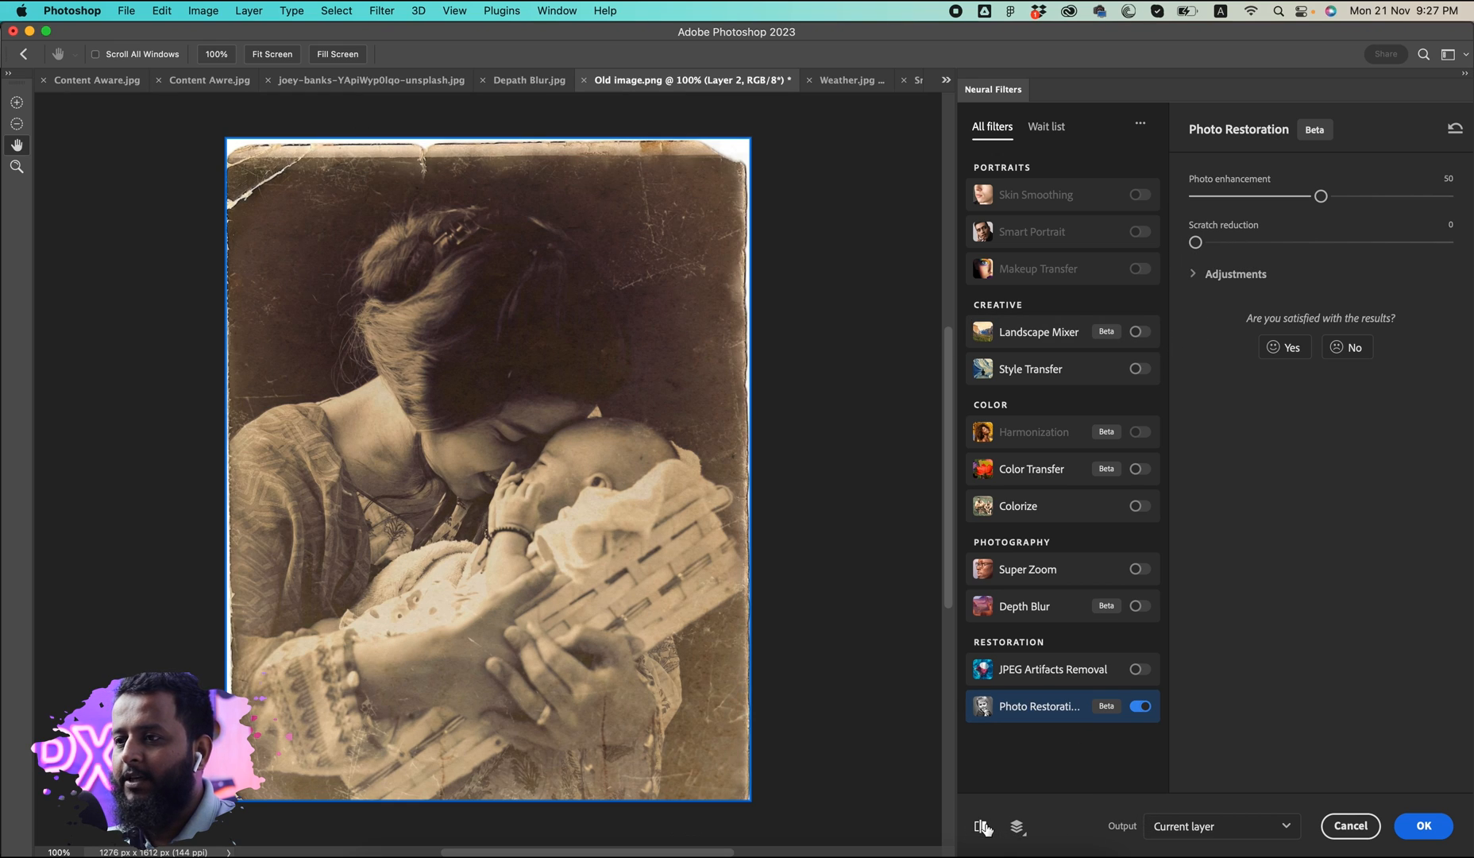
{"action": "left_click", "coordinate": [984, 827]}
{"action": "left_click", "coordinate": [984, 827]}
{"action": "left_click", "coordinate": [984, 826]}
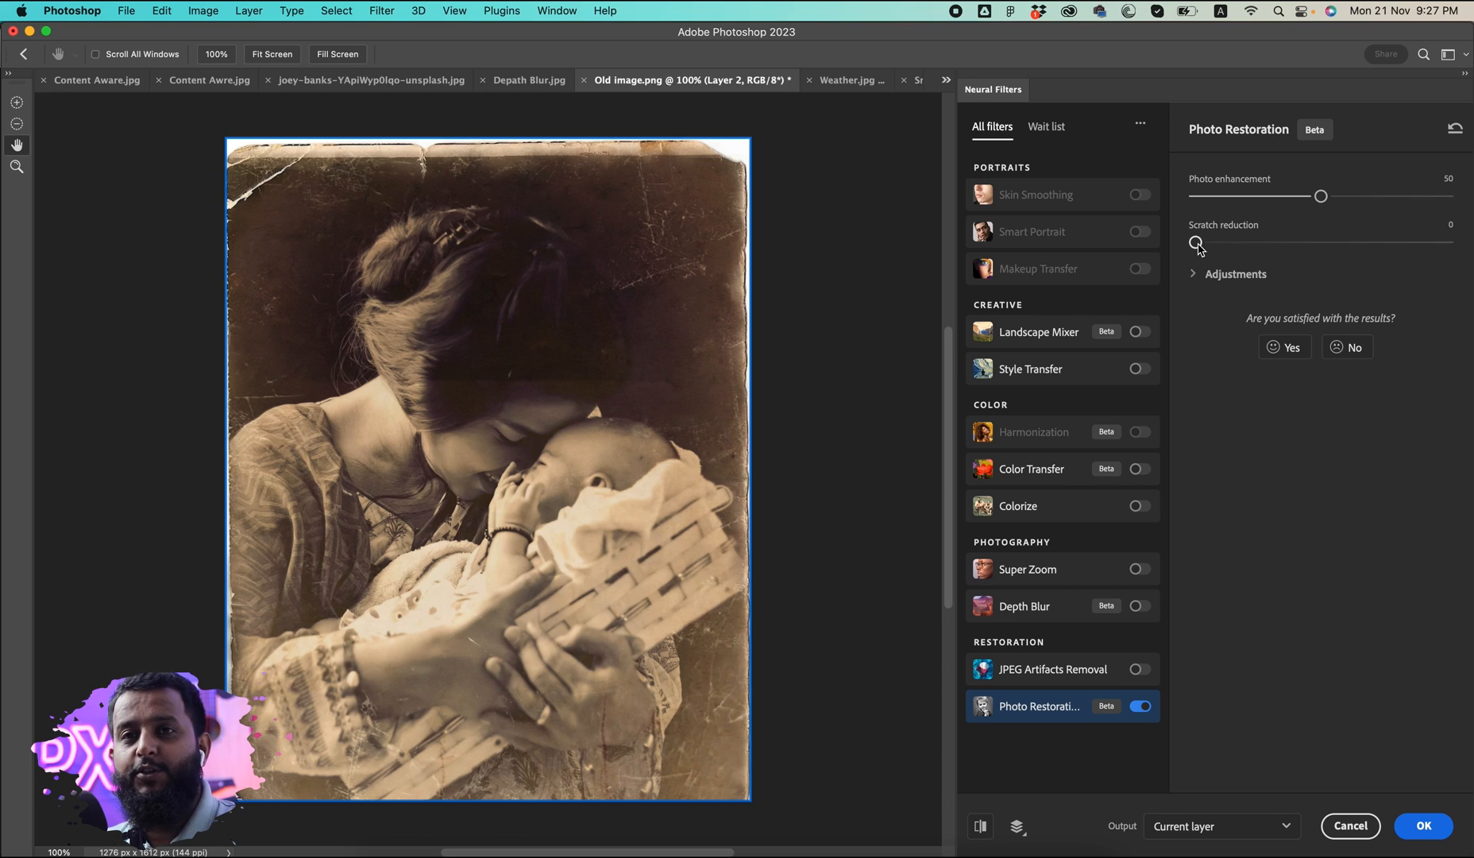
- Raise the Photo Restoration filter's scratch reduction to 84, trying 37 on the way
{"action": "left_click_drag", "start_coordinate": [1198, 247], "coordinate": [1288, 242]}
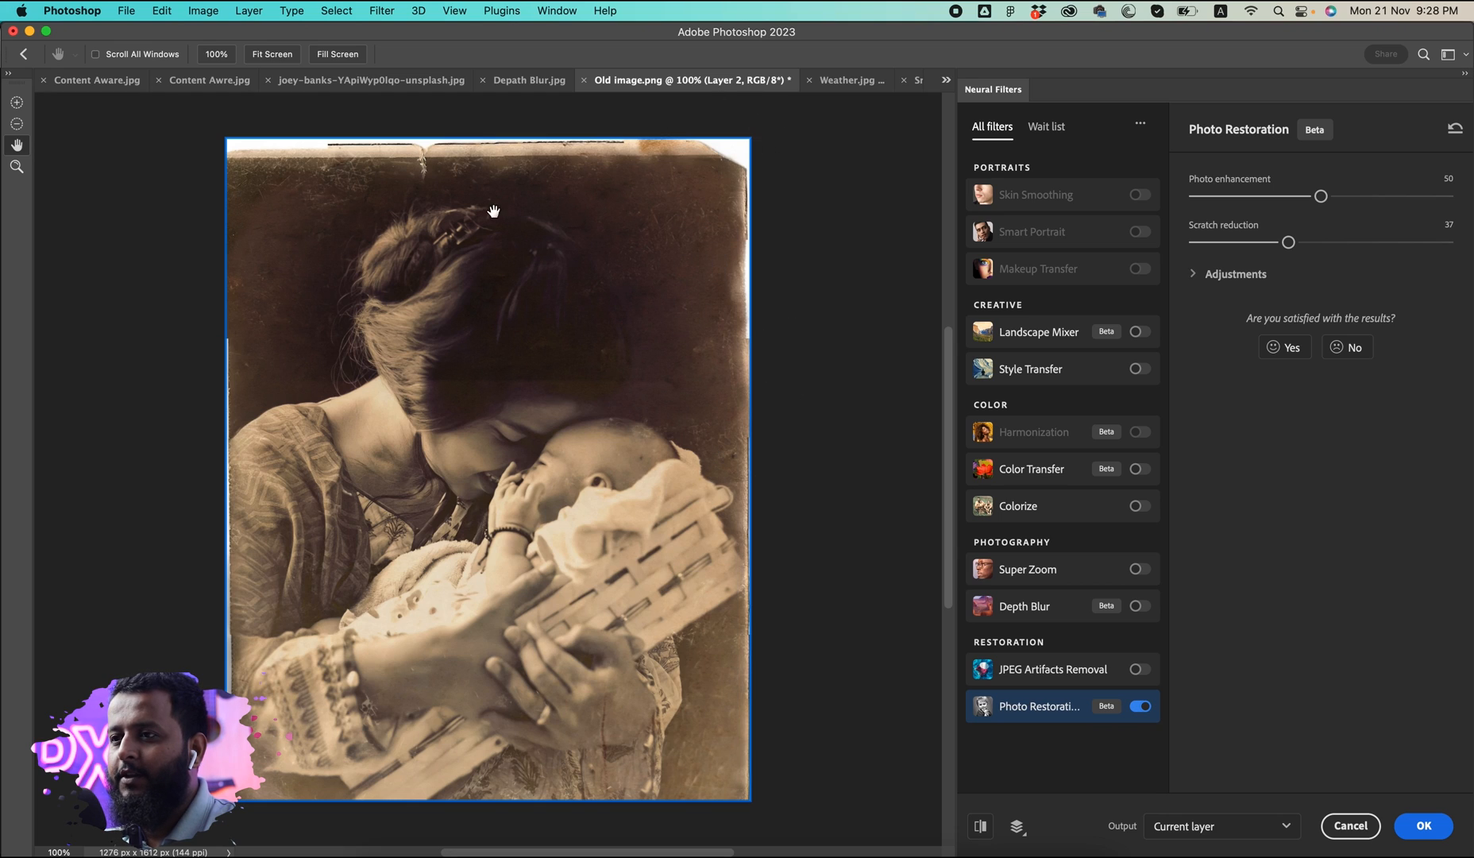
{"action": "left_click_drag", "start_coordinate": [1286, 242], "coordinate": [1406, 242]}
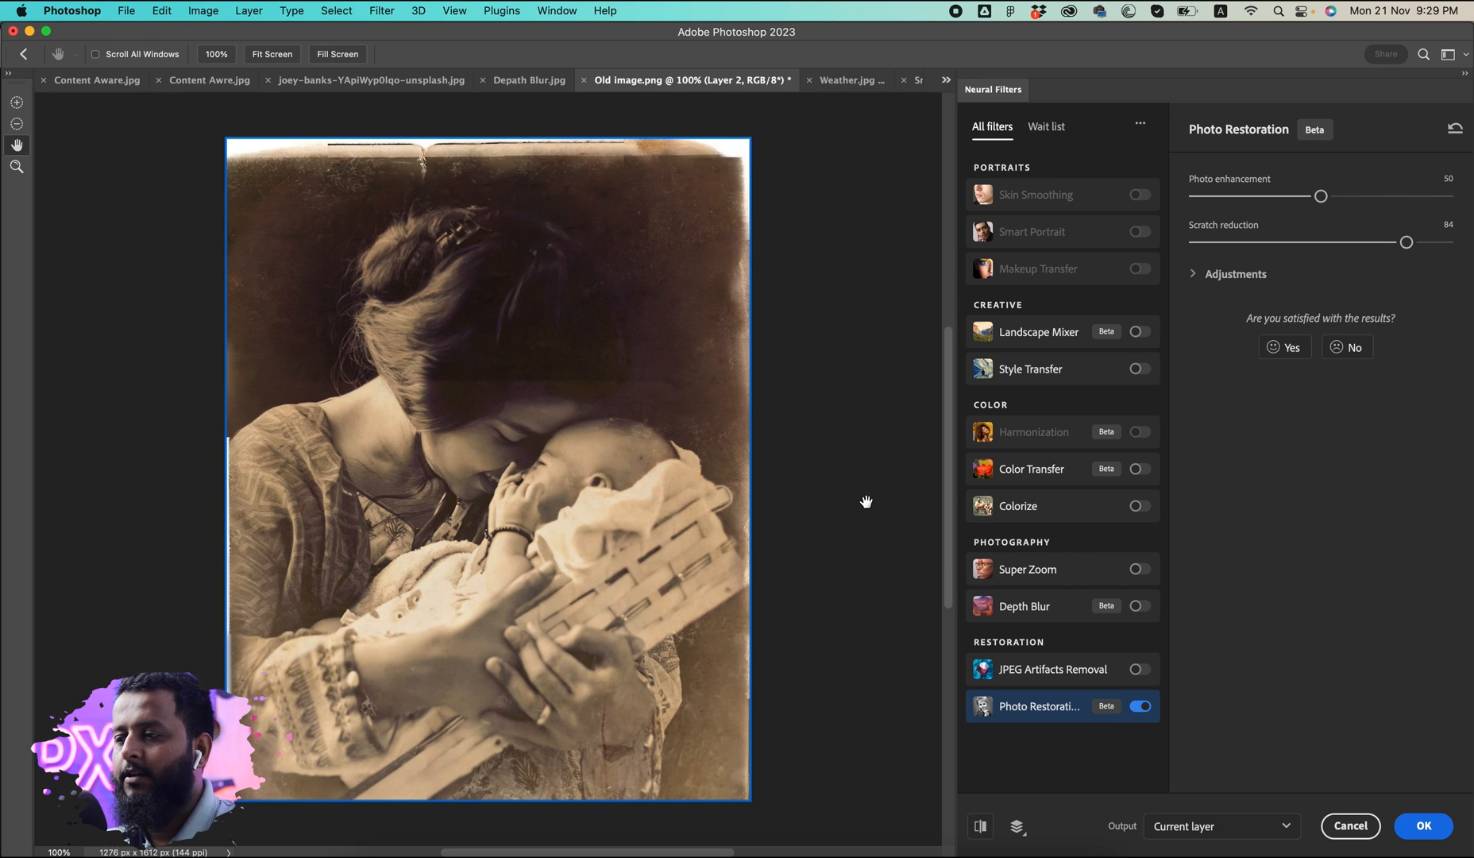
- Enable the Colorize neural filter on the photo and set its saturation to +17
{"action": "left_click", "coordinate": [1120, 512]}
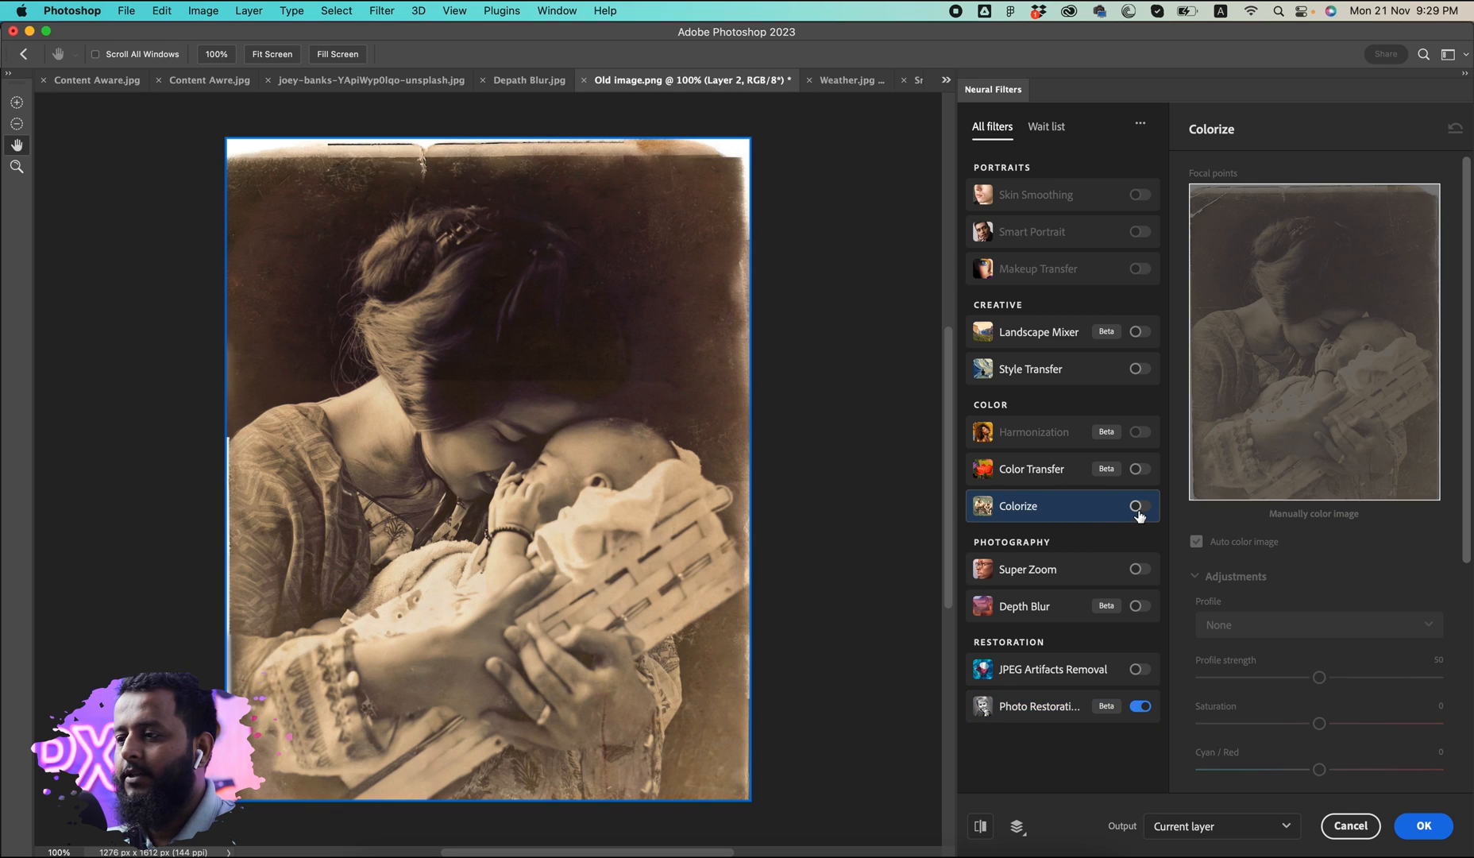
{"action": "left_click", "coordinate": [1137, 507]}
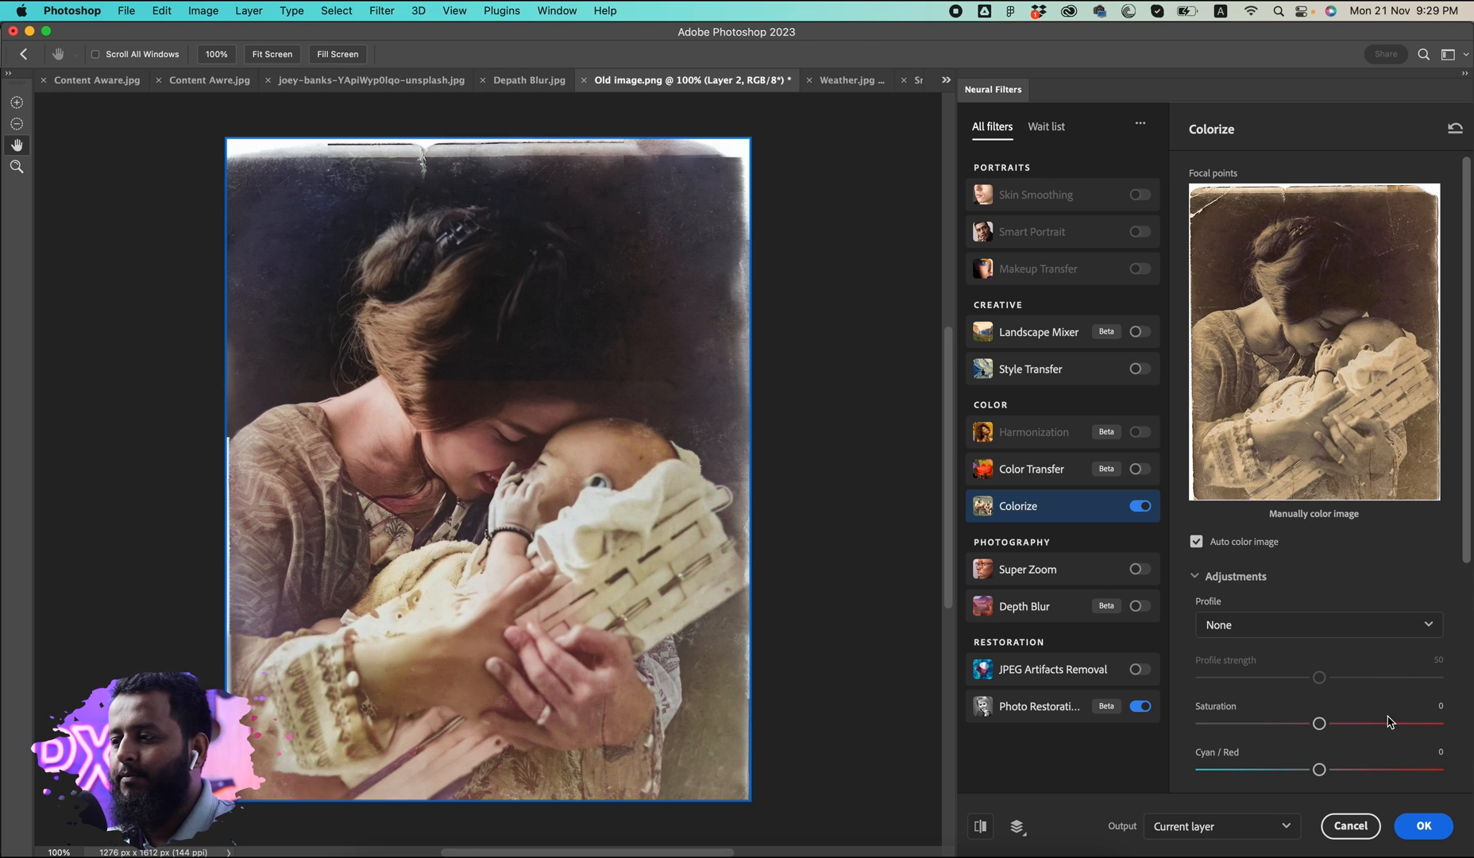
{"action": "scroll", "coordinate": [1390, 721], "scroll_direction": "down", "scroll_amount": 3}
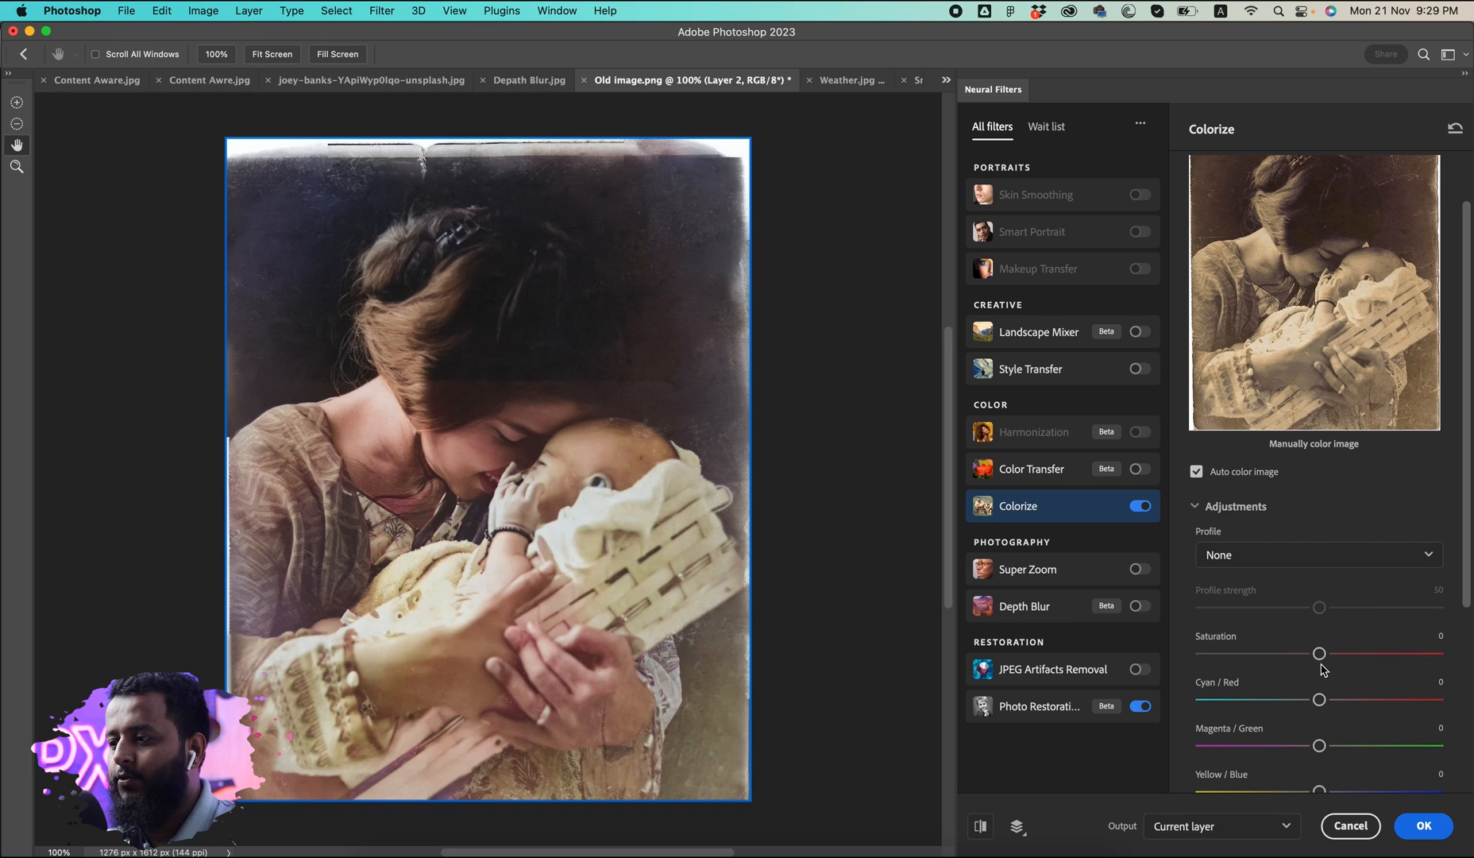
{"action": "left_click_drag", "start_coordinate": [1320, 653], "coordinate": [1361, 657]}
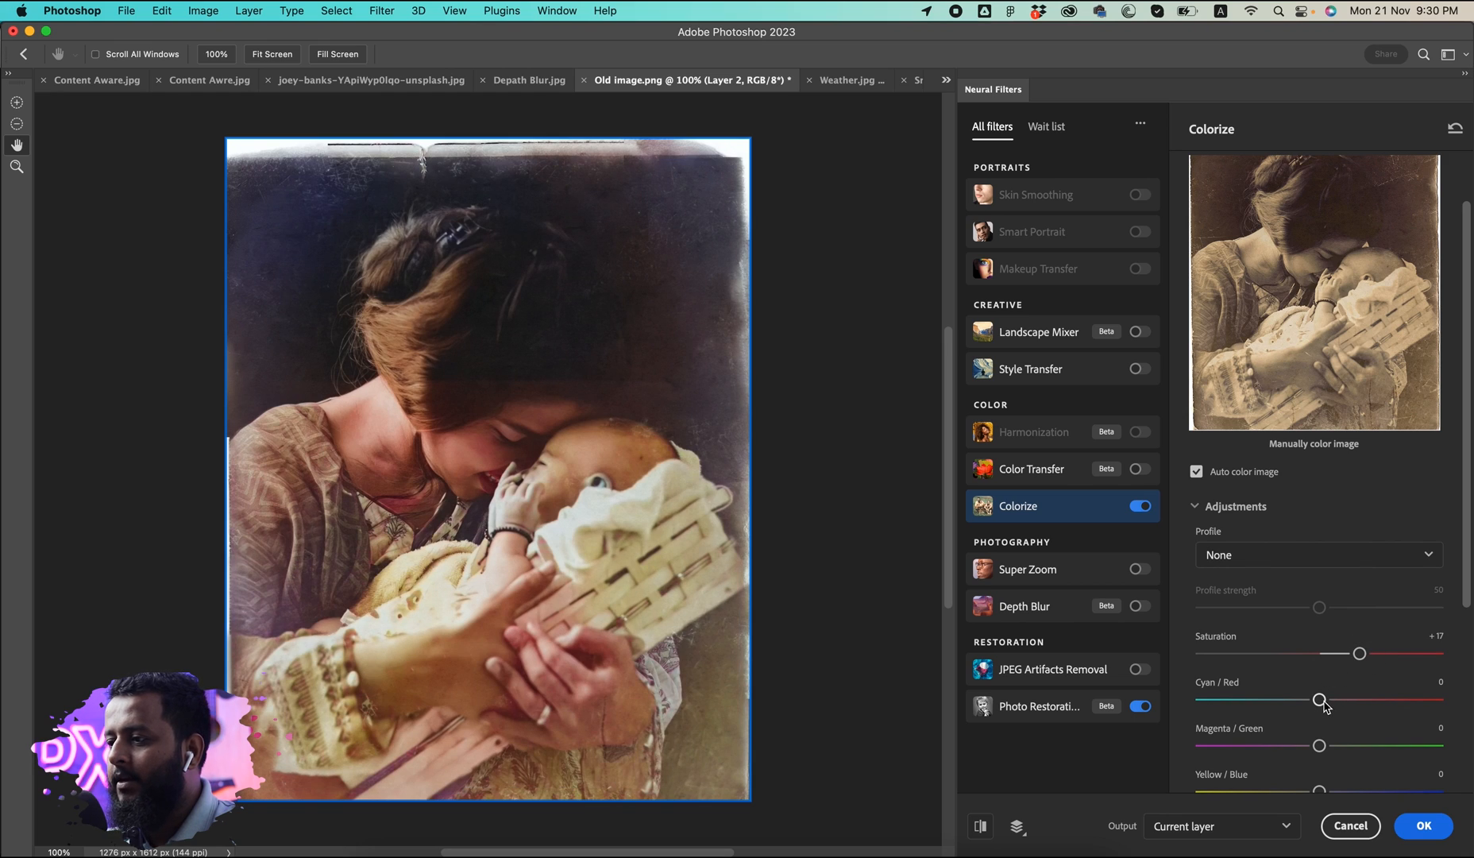
- Balance the Colorize filter's colors with Cyan/Red at +7, Magenta/Green at -2 and Yellow/Blue at +4
{"action": "left_click_drag", "start_coordinate": [1320, 702], "coordinate": [1316, 750]}
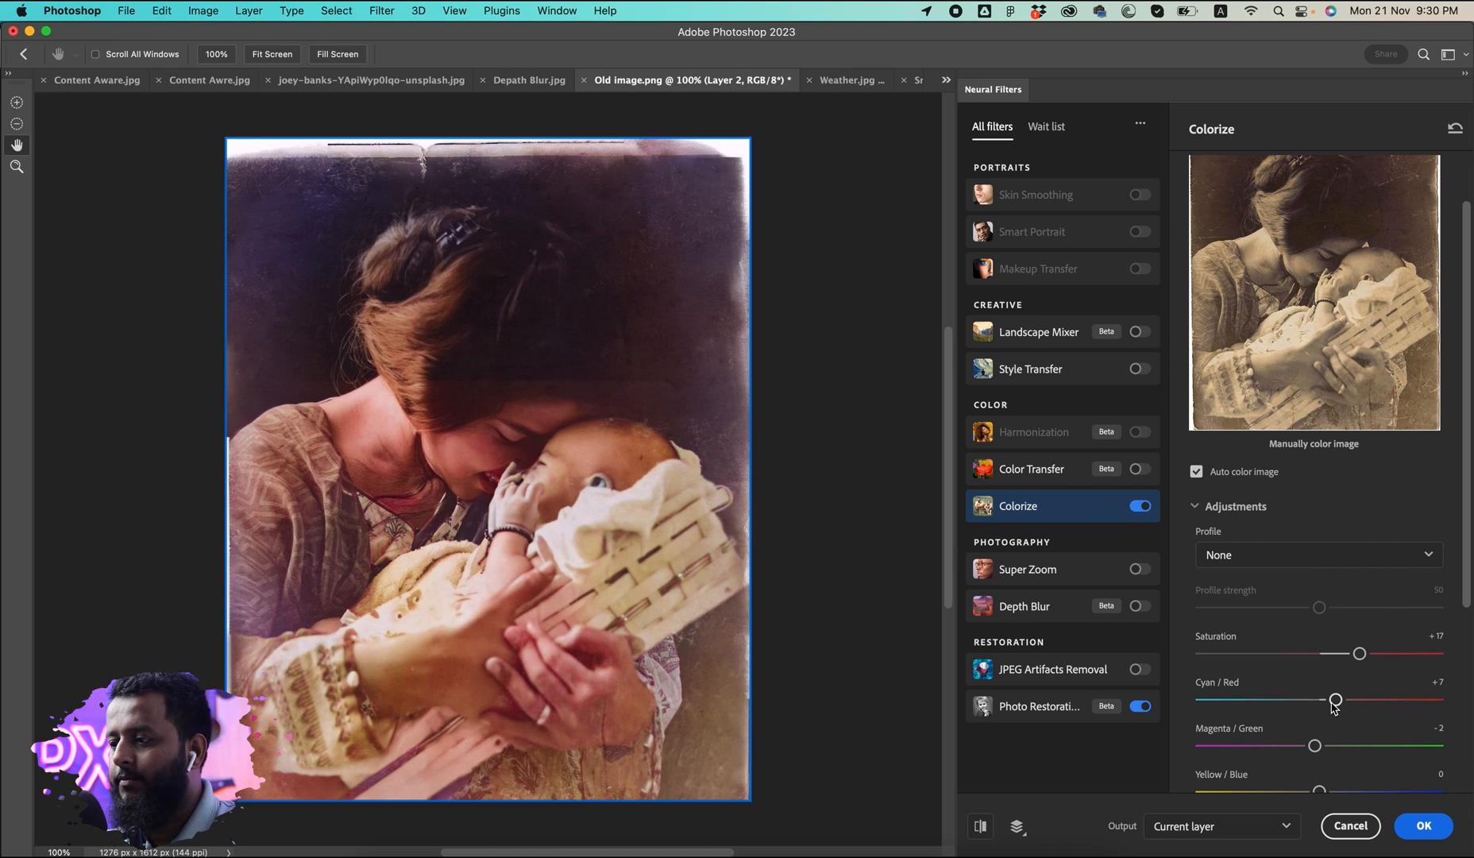
{"action": "scroll", "coordinate": [1334, 705], "scroll_direction": "down", "scroll_amount": 4}
{"action": "left_click_drag", "start_coordinate": [1319, 653], "coordinate": [1330, 654]}
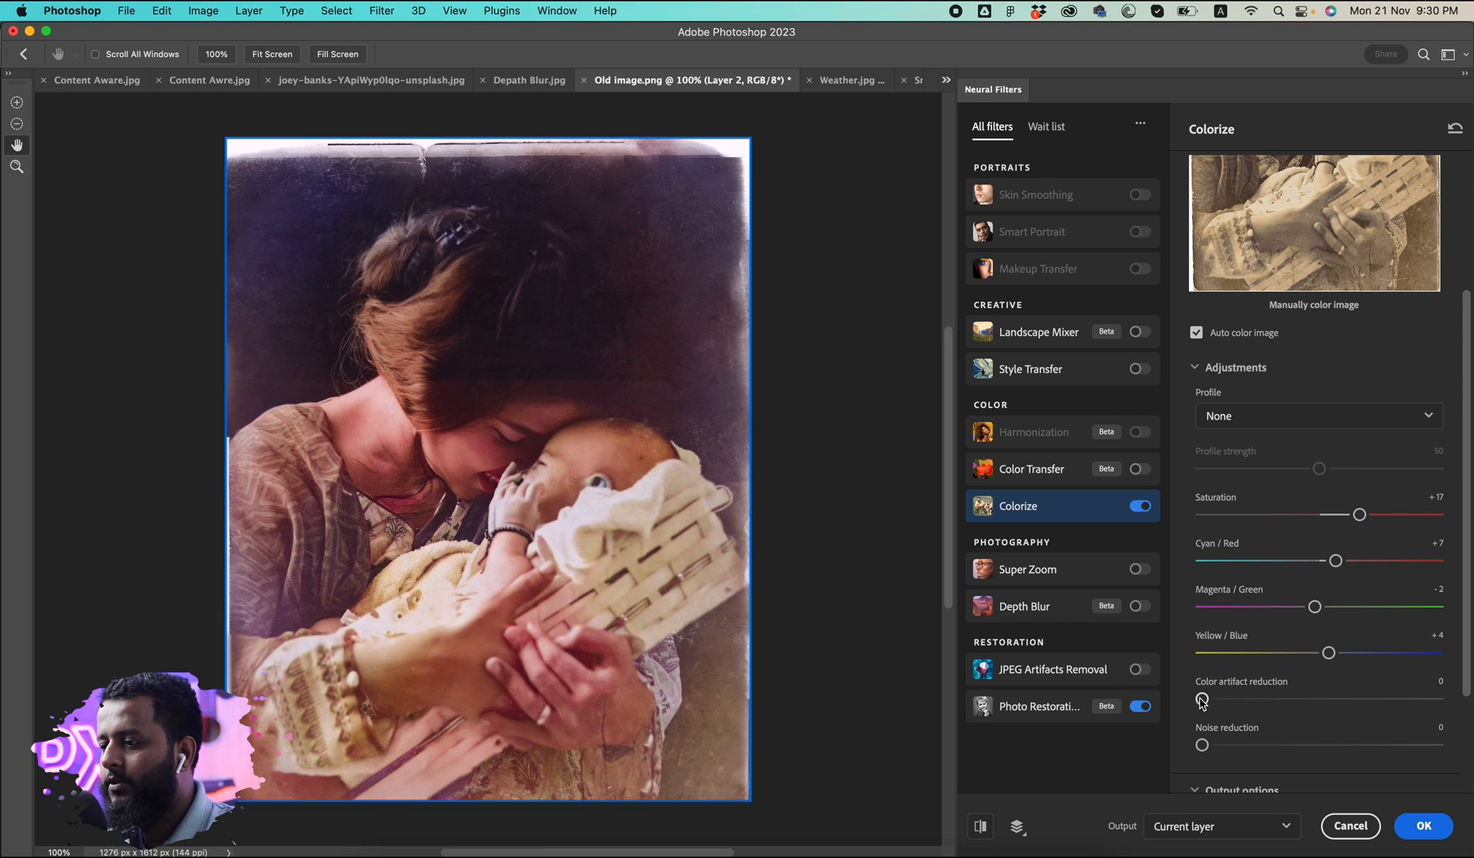
- Set the Colorize filter's color artifact reduction to 43 and noise reduction to 32
{"action": "left_click_drag", "start_coordinate": [1201, 701], "coordinate": [1242, 702]}
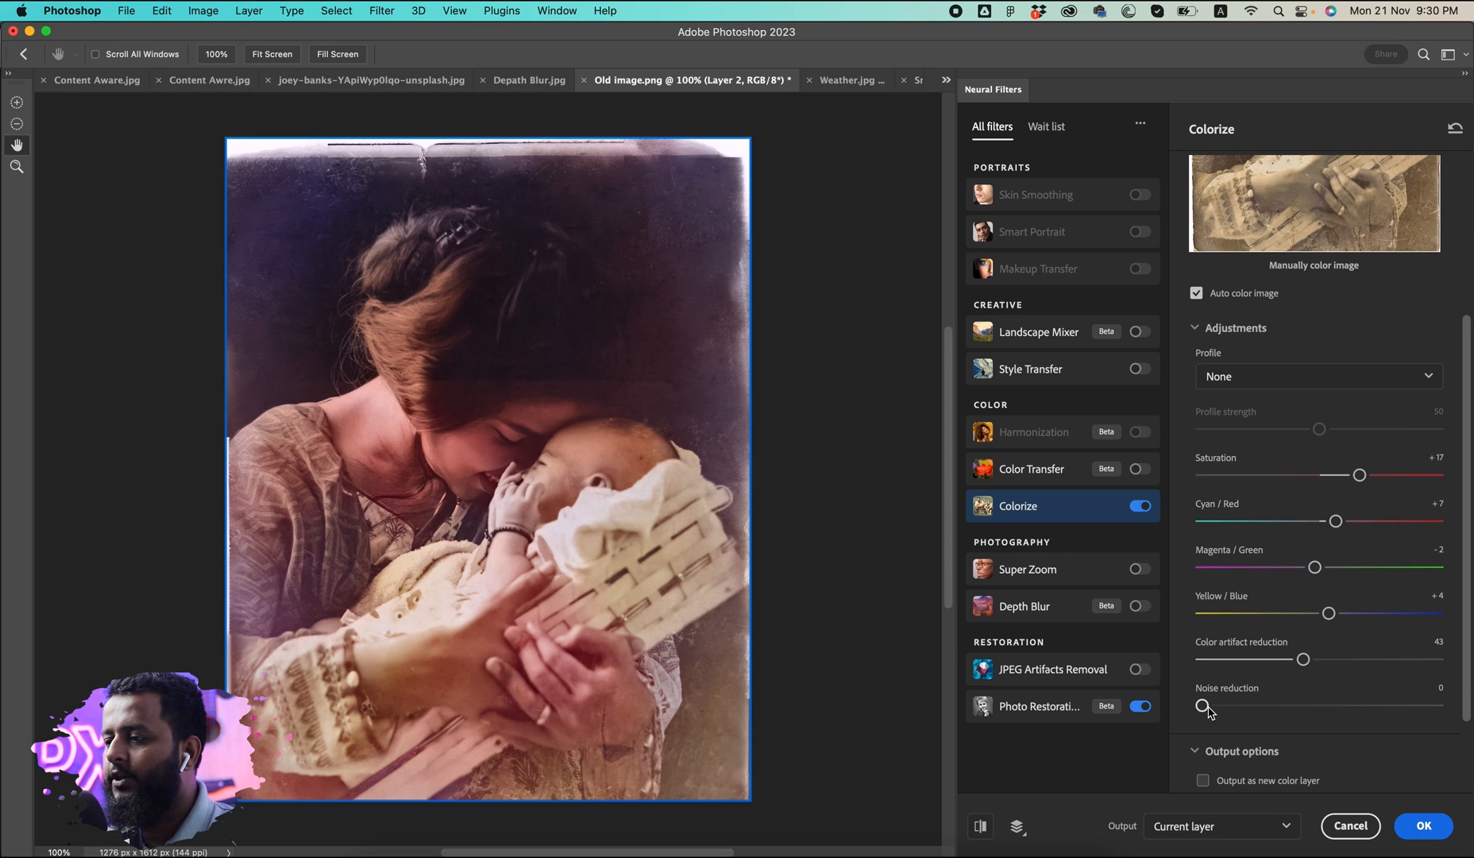
{"action": "left_click_drag", "start_coordinate": [1205, 706], "coordinate": [1276, 706]}
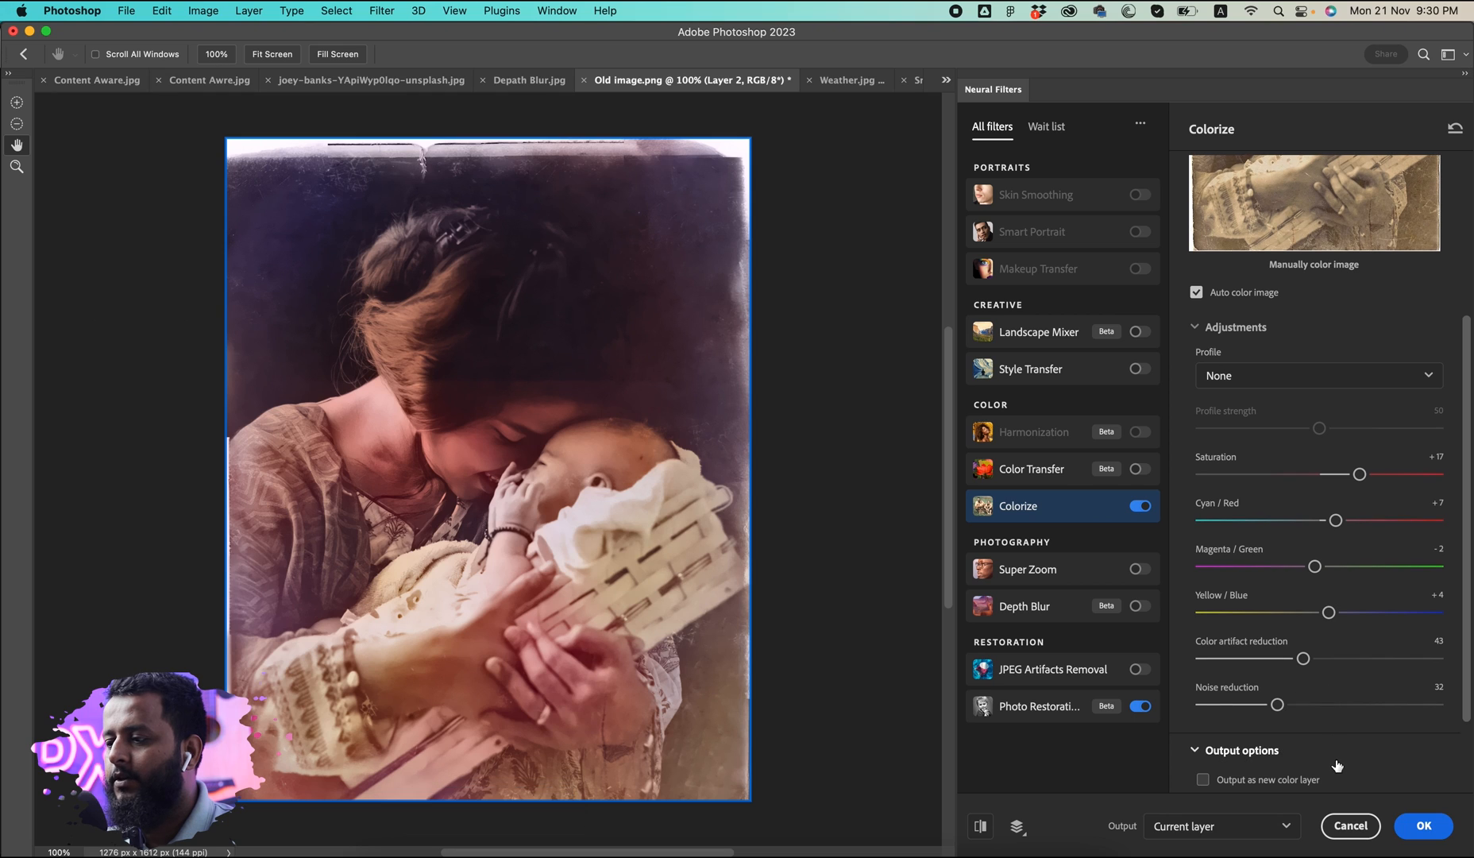
{"action": "scroll", "coordinate": [1338, 768], "scroll_direction": "down", "scroll_amount": 2}
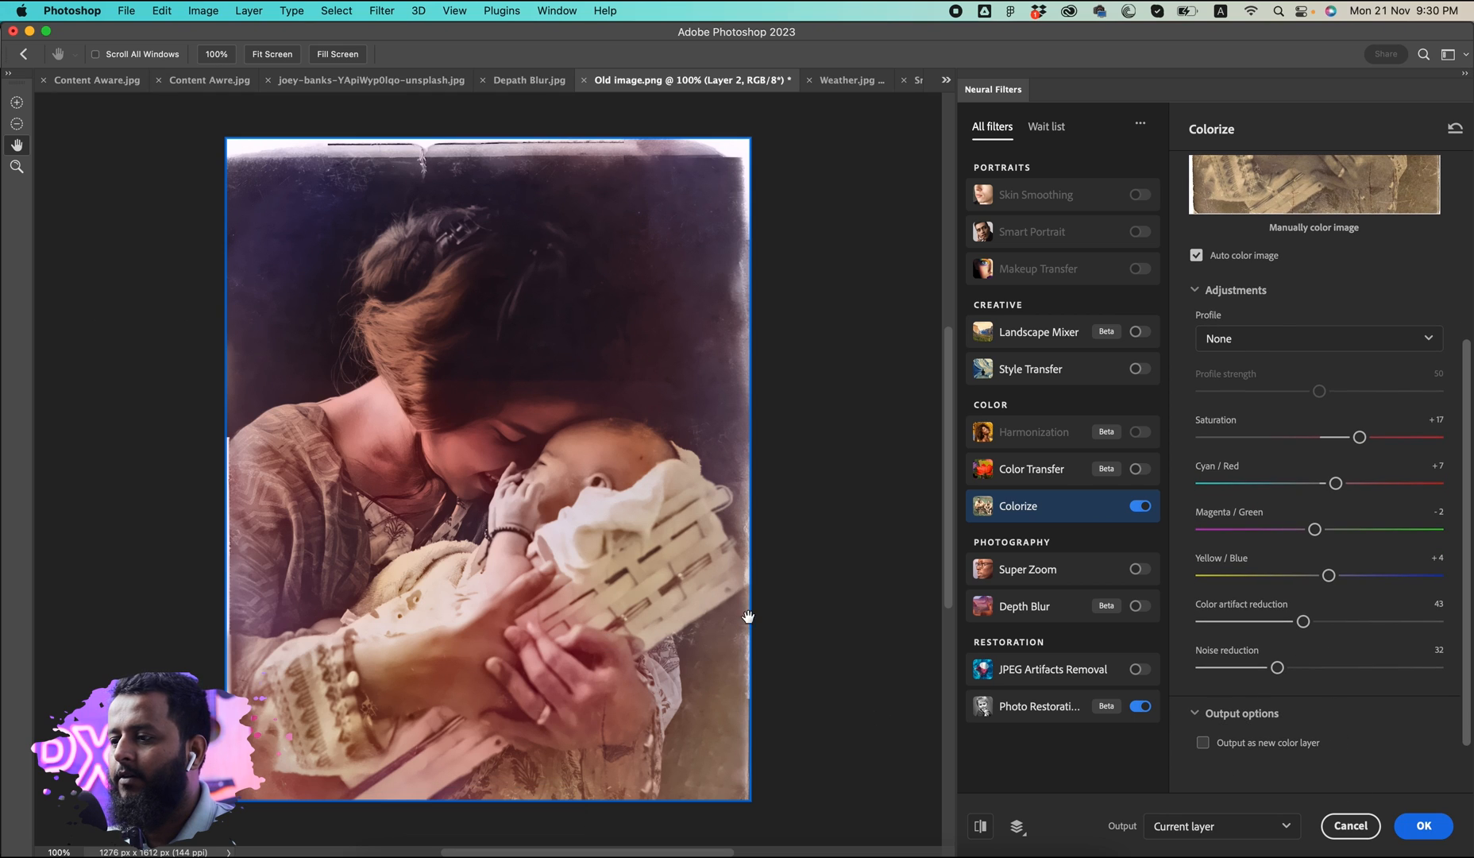
- Compare the colorized, restored photo with the original and apply the neural filters to the current layer
{"action": "left_click", "coordinate": [977, 825]}
{"action": "left_click", "coordinate": [977, 825]}
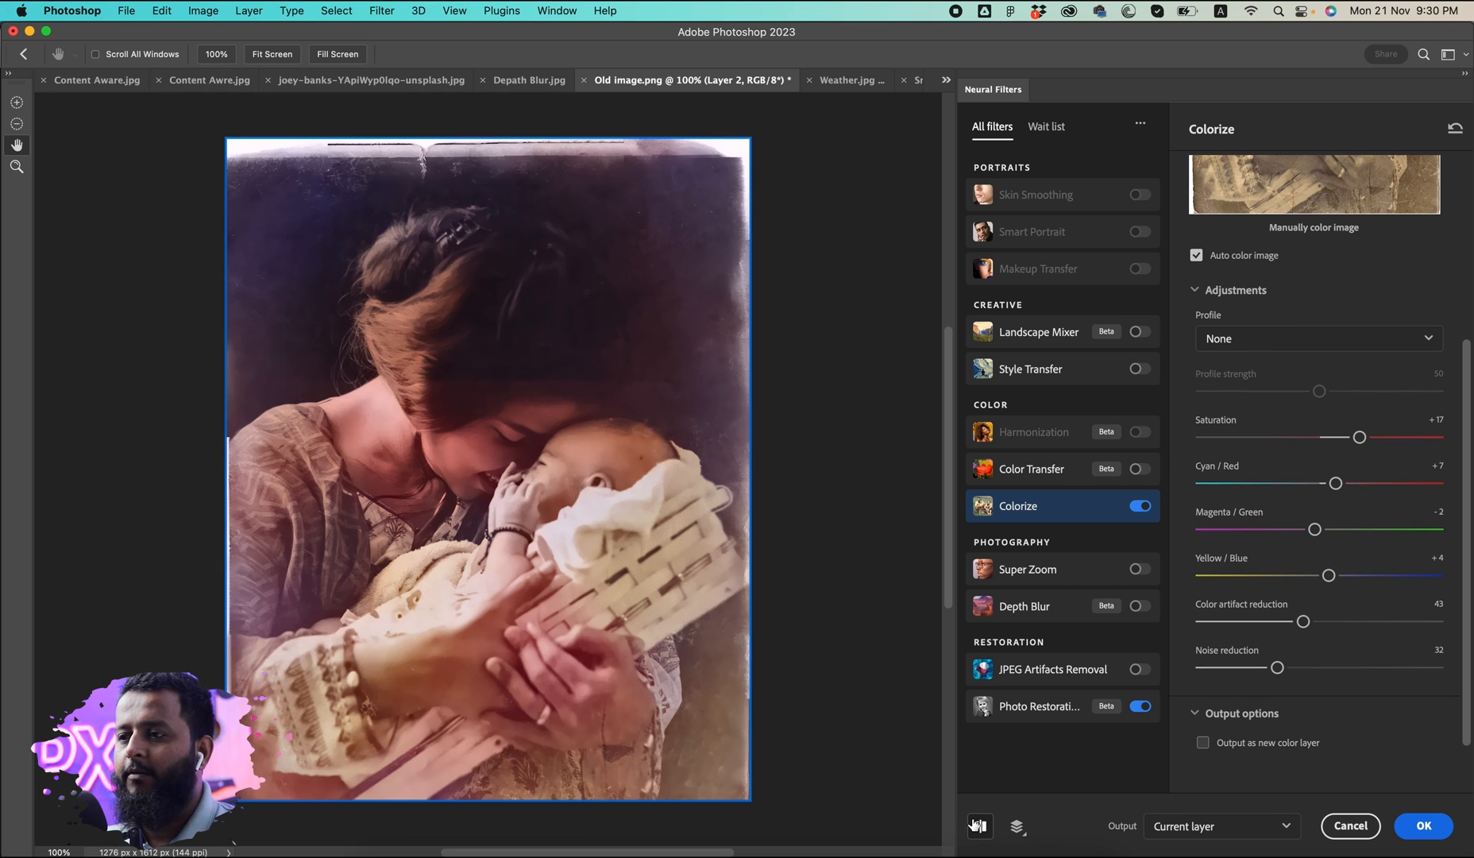
{"action": "left_click", "coordinate": [977, 825]}
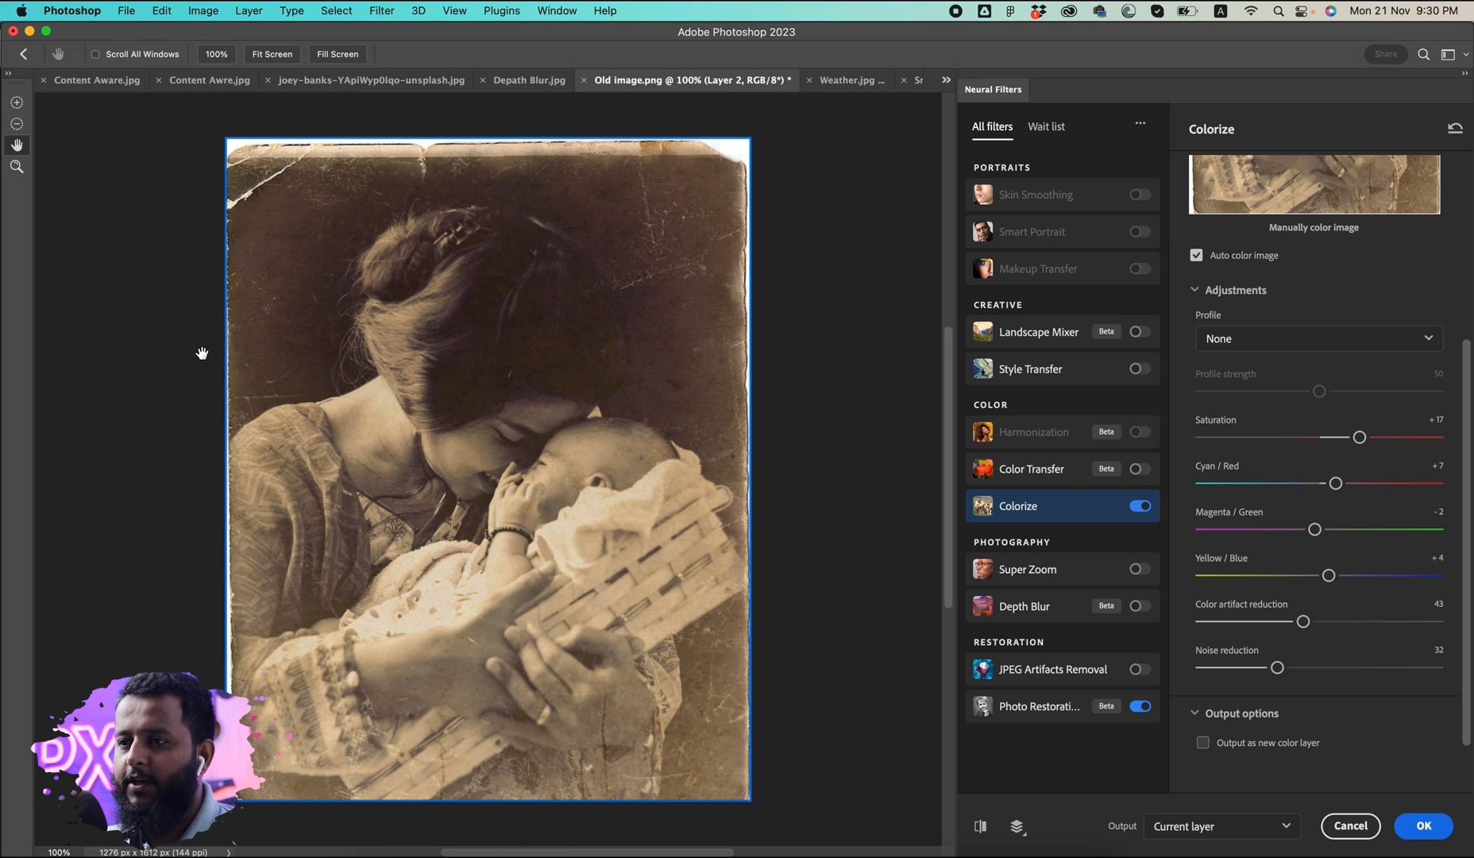
{"action": "left_click", "coordinate": [978, 827]}
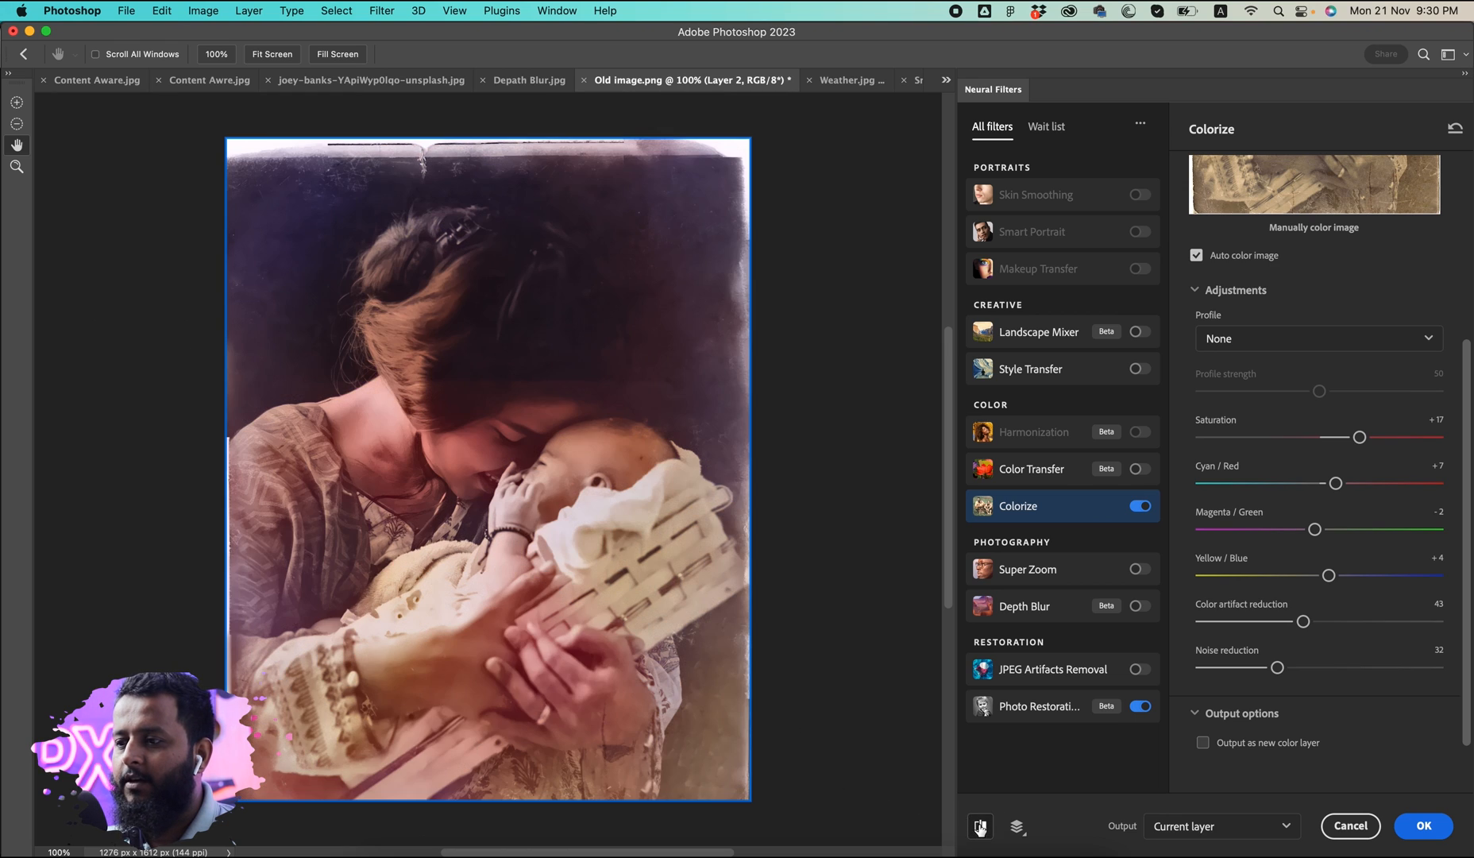
{"action": "left_click", "coordinate": [978, 827]}
{"action": "left_click", "coordinate": [980, 828]}
{"action": "left_click", "coordinate": [980, 828]}
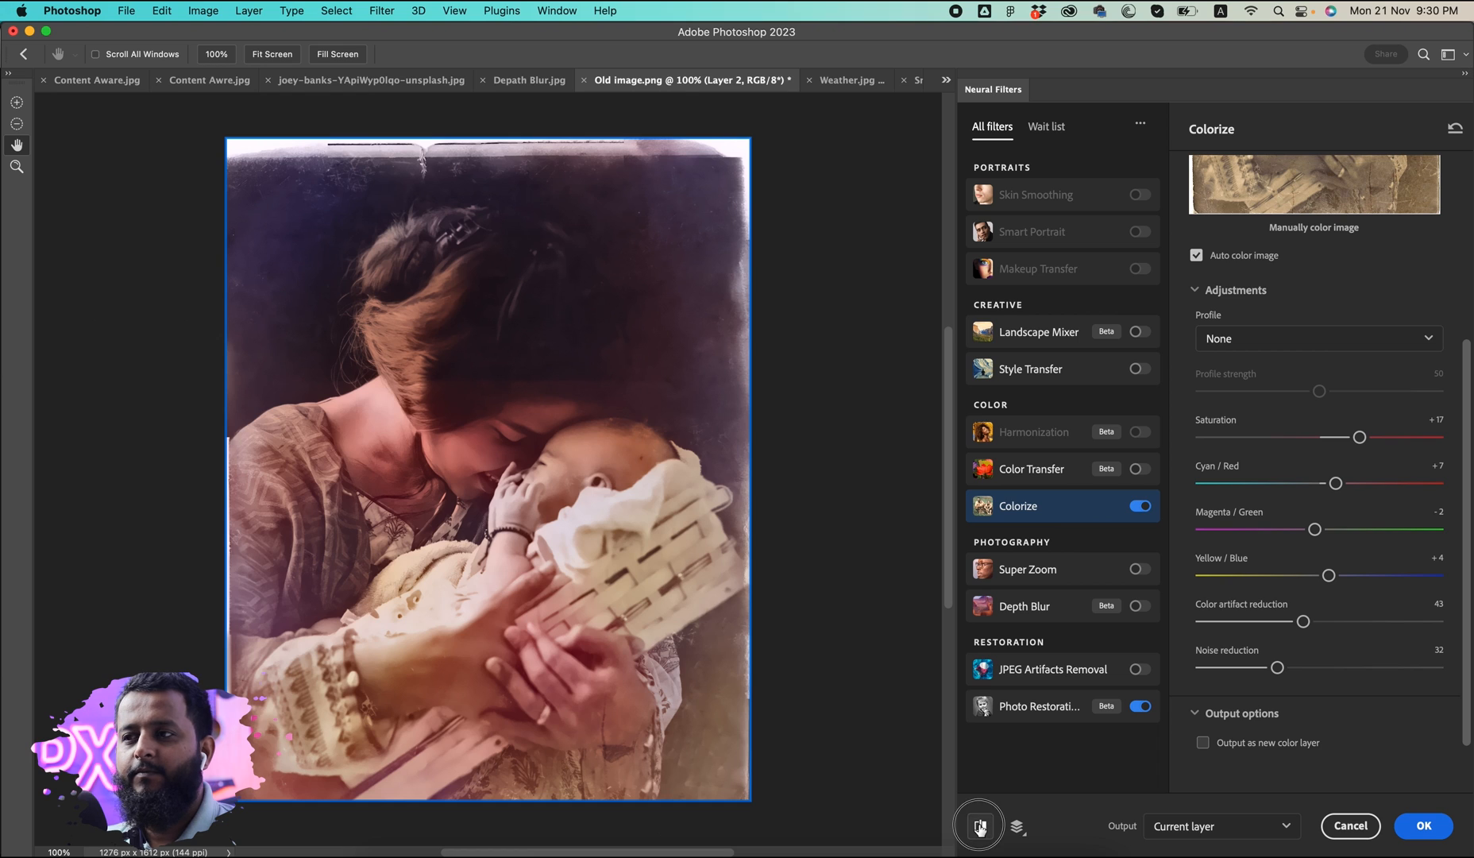
{"action": "left_click", "coordinate": [980, 828]}
{"action": "left_click", "coordinate": [980, 827]}
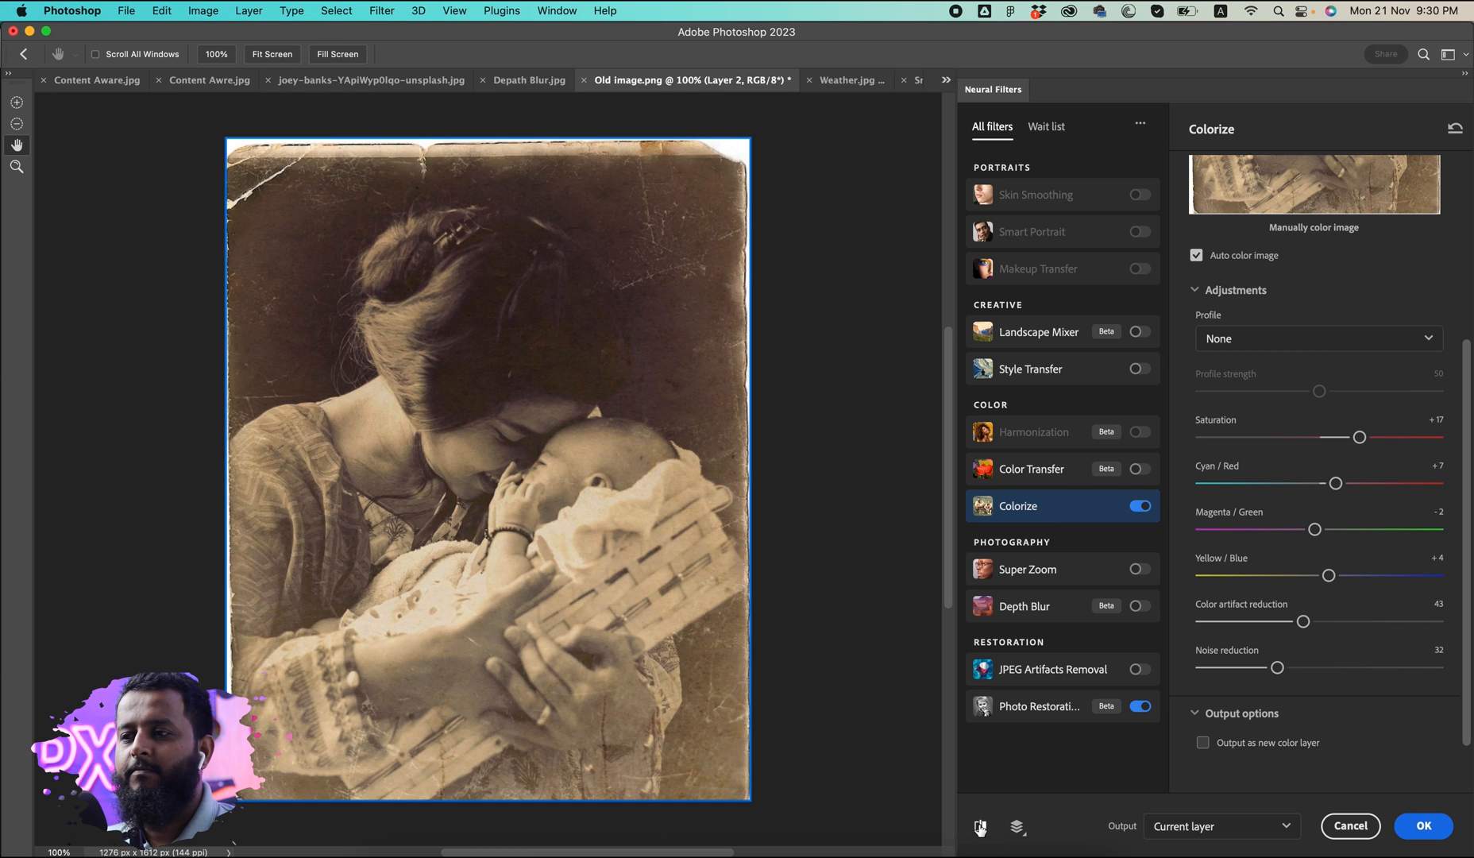
{"action": "left_click", "coordinate": [980, 828]}
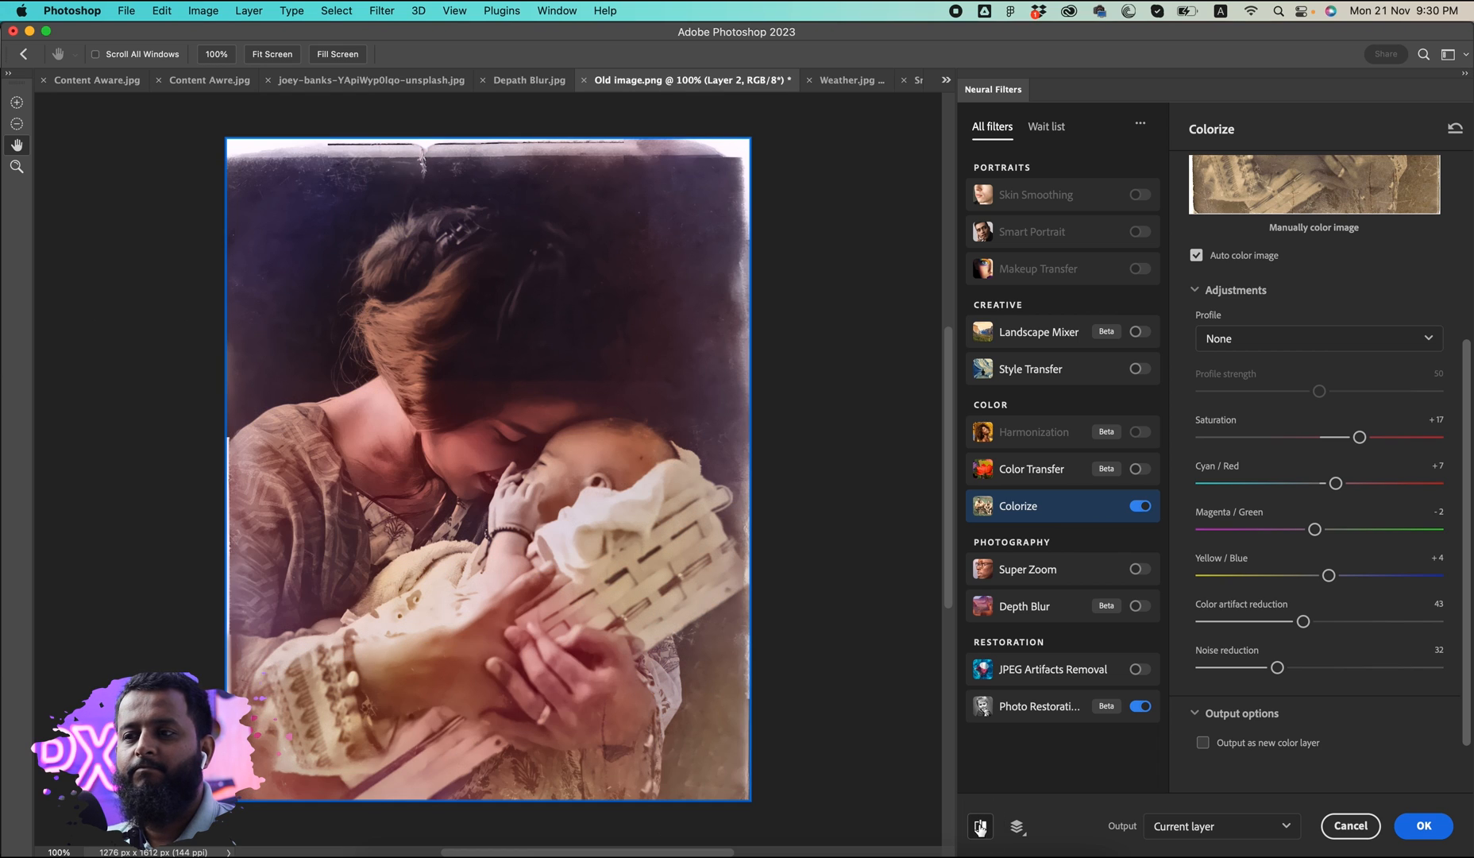
{"action": "left_click", "coordinate": [980, 828]}
{"action": "left_click", "coordinate": [980, 827]}
{"action": "left_click", "coordinate": [979, 827]}
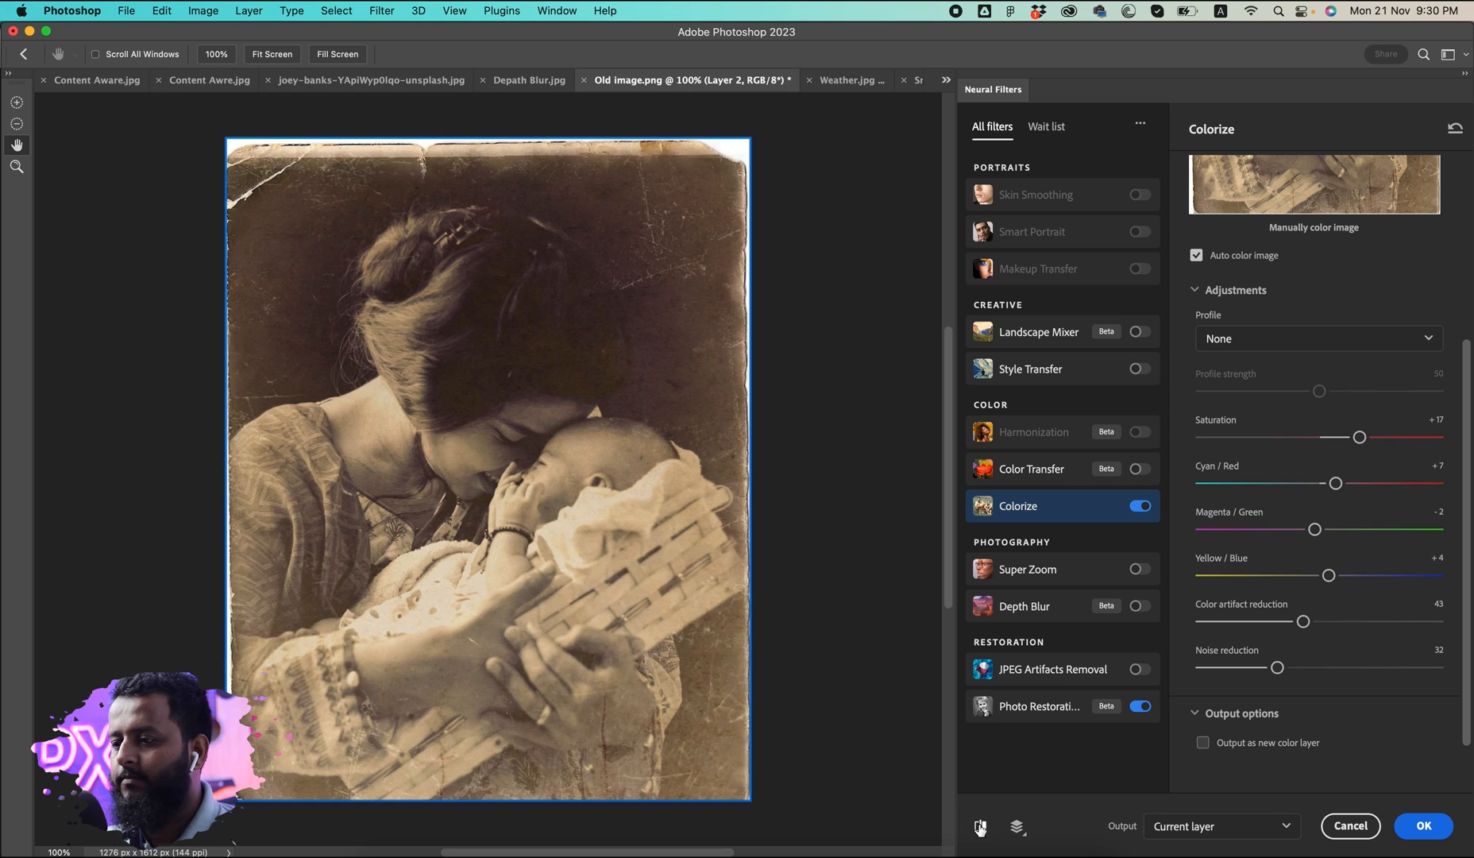
{"action": "left_click", "coordinate": [1424, 826]}
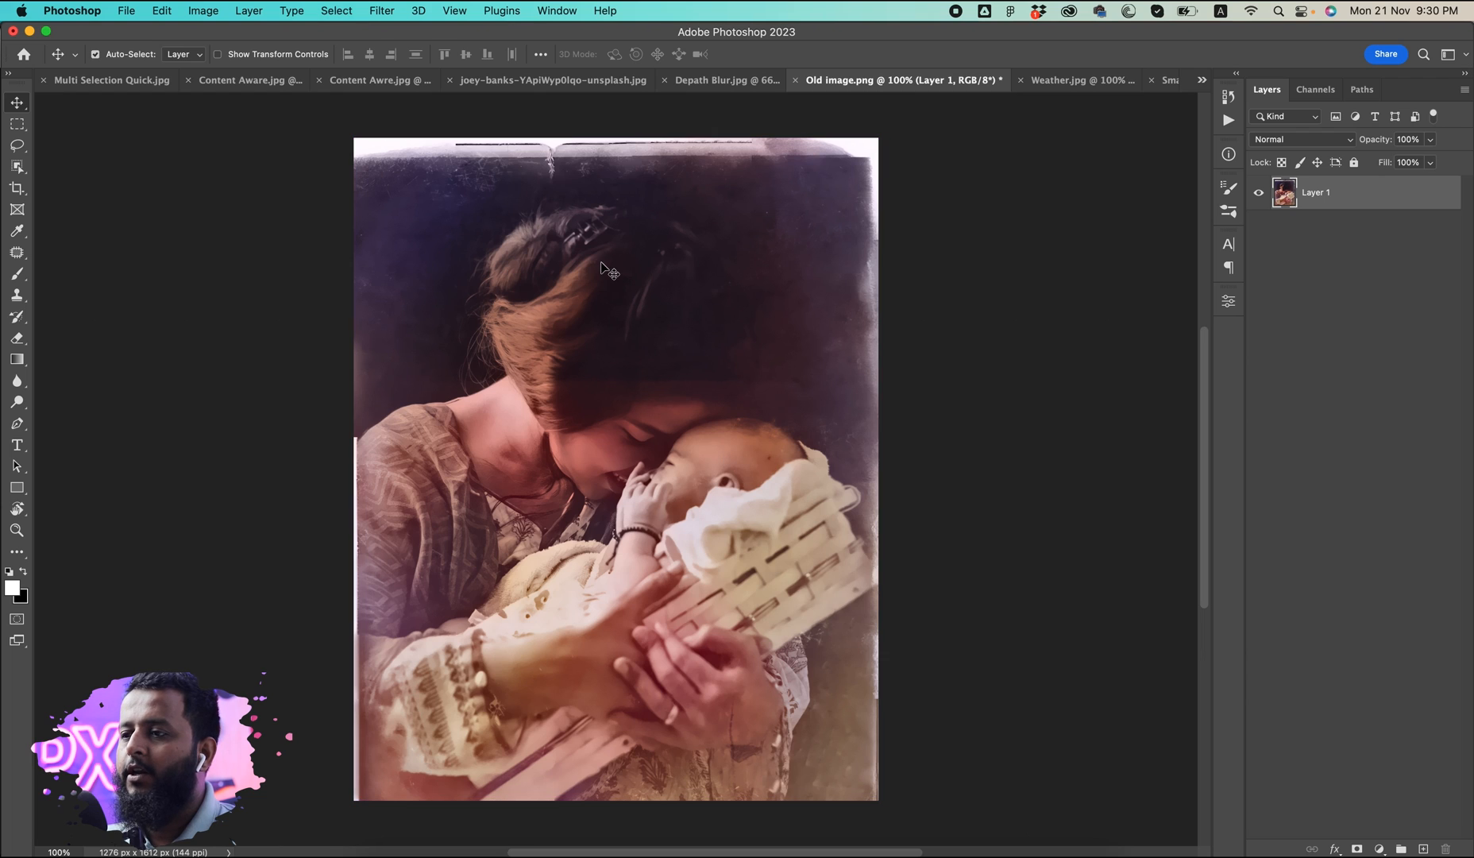
- Prepare the Clone Stamp tool with an 80 px brush for retouching the damaged upper background
{"action": "left_click_drag", "start_coordinate": [506, 289], "coordinate": [478, 385]}
{"action": "mouse_move", "coordinate": [438, 317]}
{"action": "left_mouse_down"}
{"action": "mouse_move", "coordinate": [505, 295]}
{"action": "mouse_move", "coordinate": [451, 347]}
{"action": "left_mouse_up"}
{"action": "key", "text": "s"}
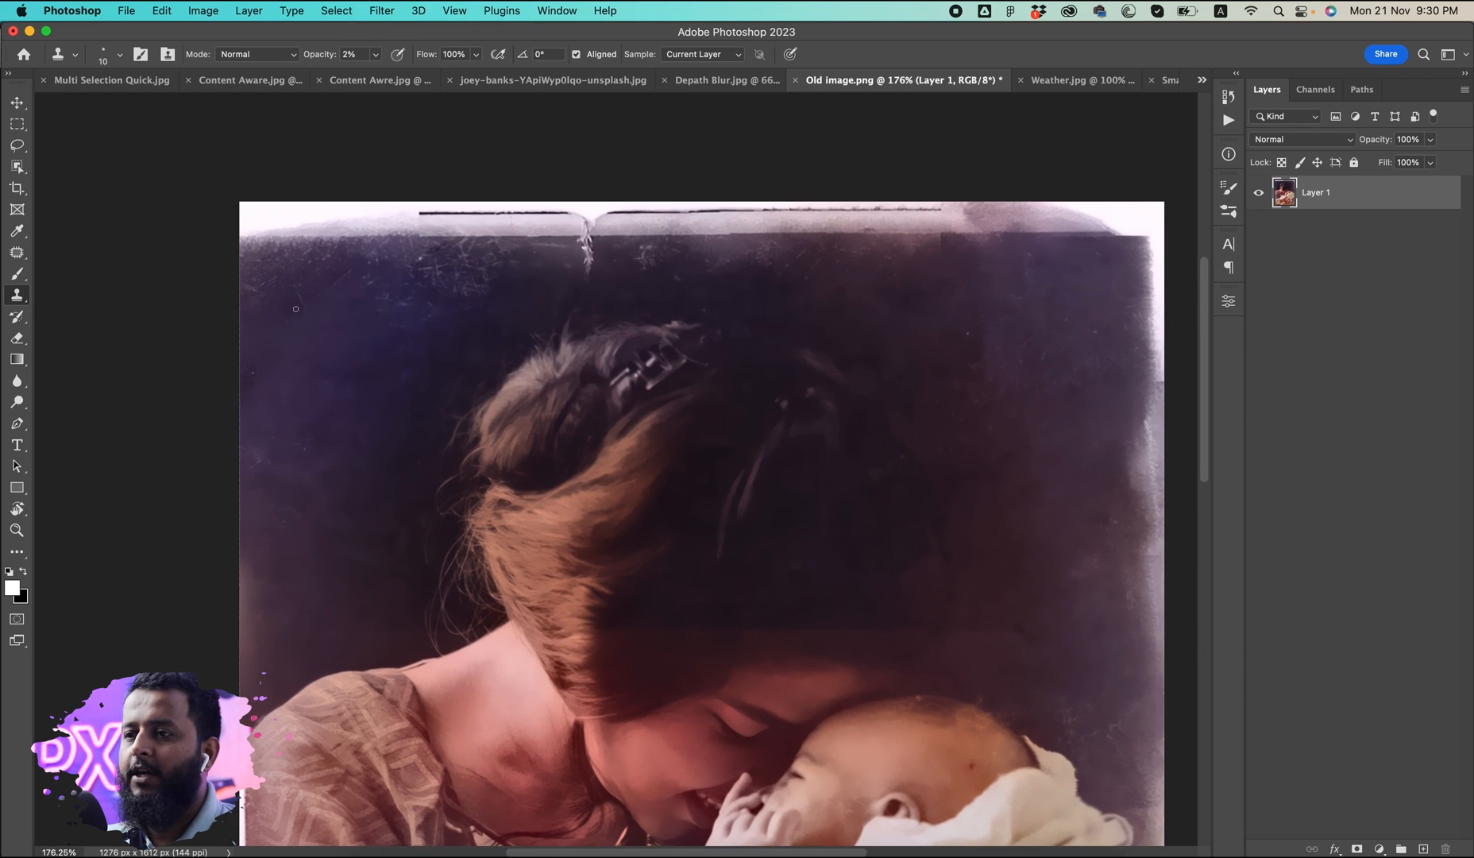
{"action": "key", "text": "bracketright"}
{"action": "key", "text": "bracketright"}
{"action": "key", "text": "bracketright"}
{"action": "key", "text": "bracketright"}
{"action": "key", "text": "bracketright"}
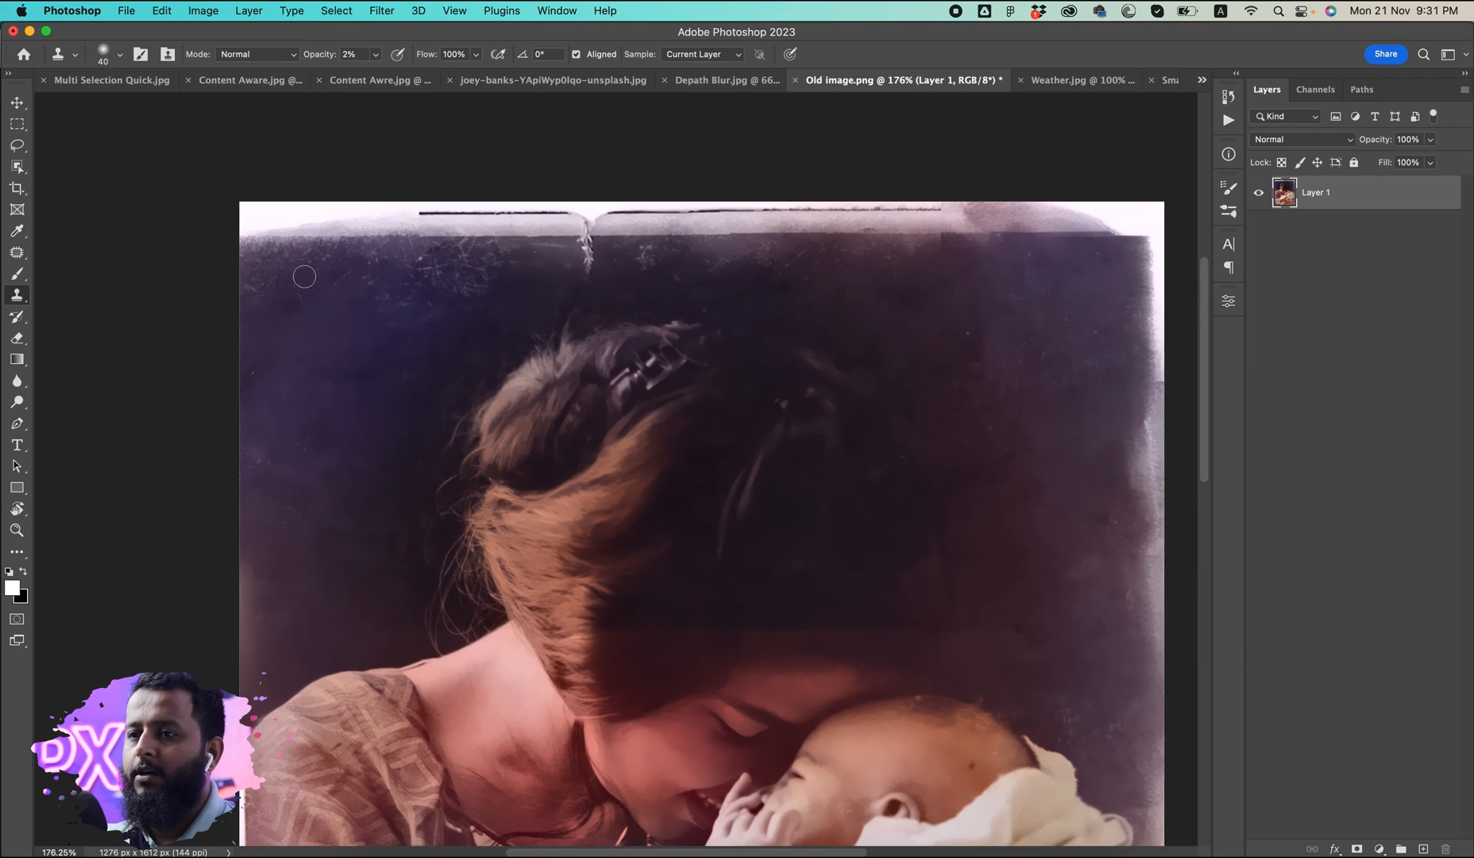
{"action": "key", "text": "bracketright"}
{"action": "key", "text": "bracketright"}
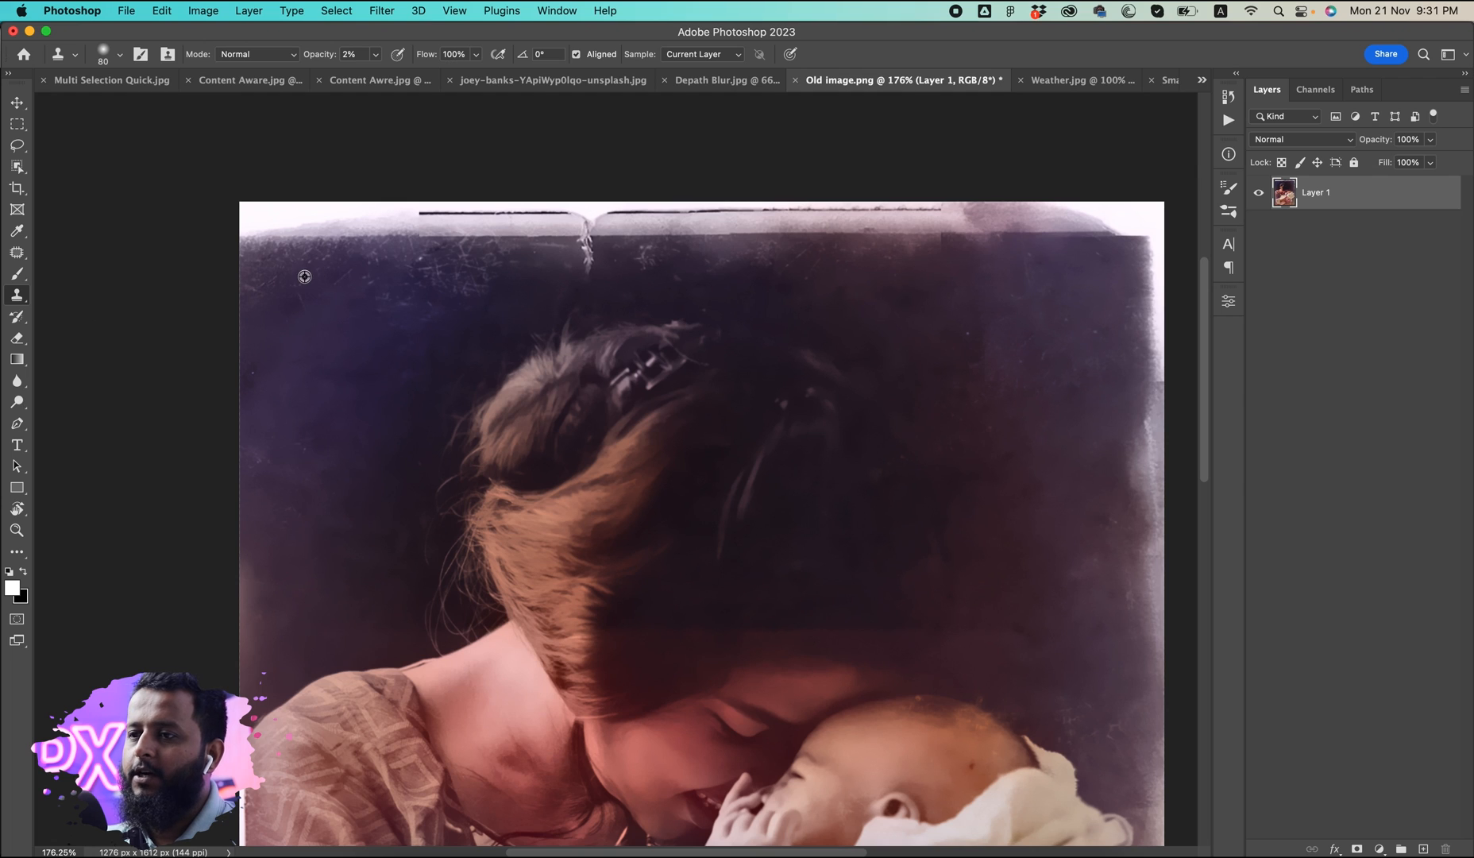
- Patch the damaged upper corners and clone background over the torn upper edge with a 125 px brush at 100% opacity
{"action": "left_click", "coordinate": [16, 252]}
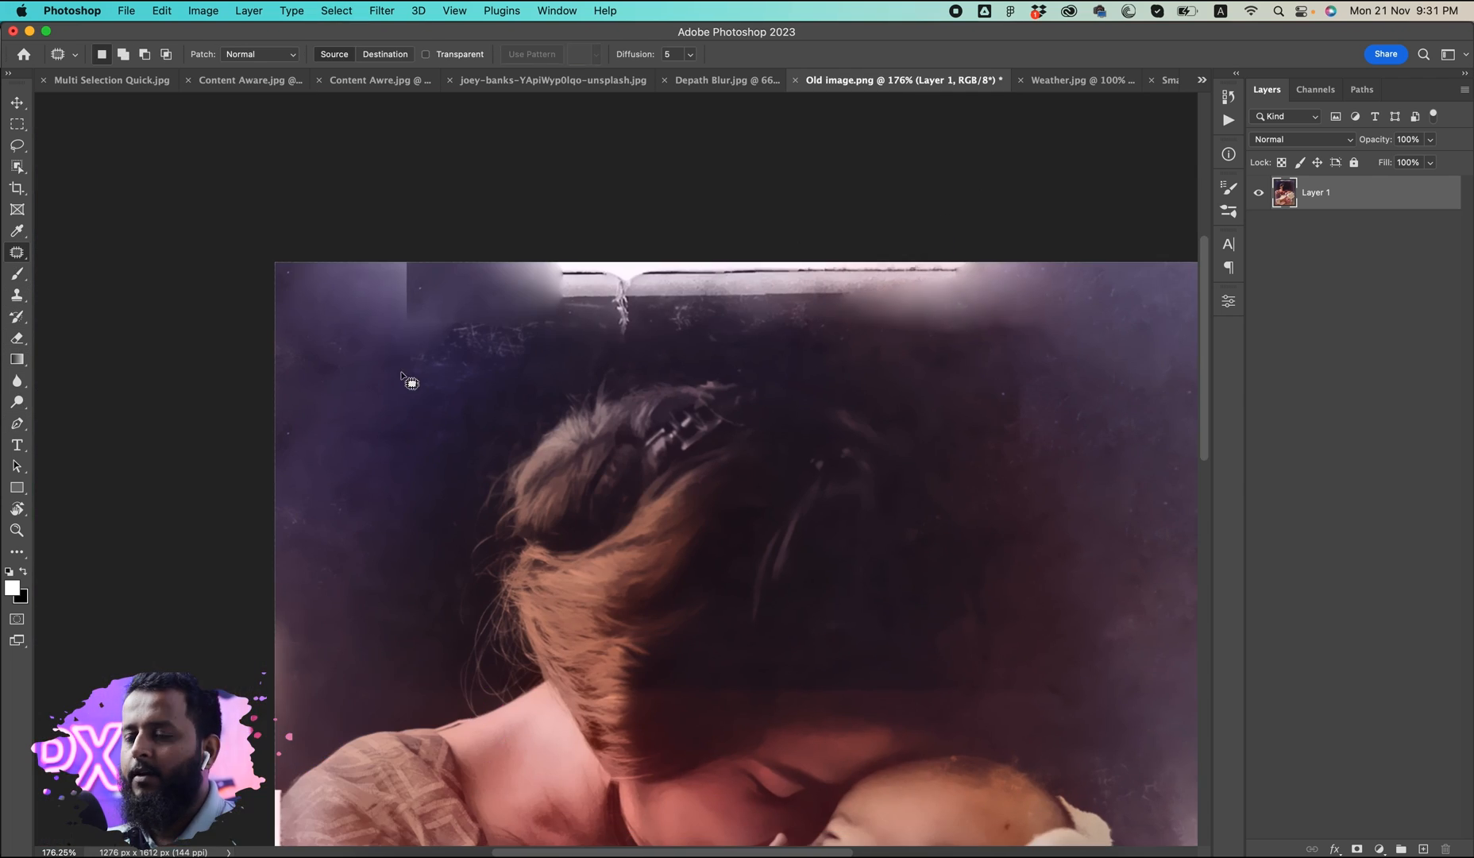
{"action": "key", "text": "s"}
{"action": "left_click_drag", "start_coordinate": [548, 294], "coordinate": [993, 322]}
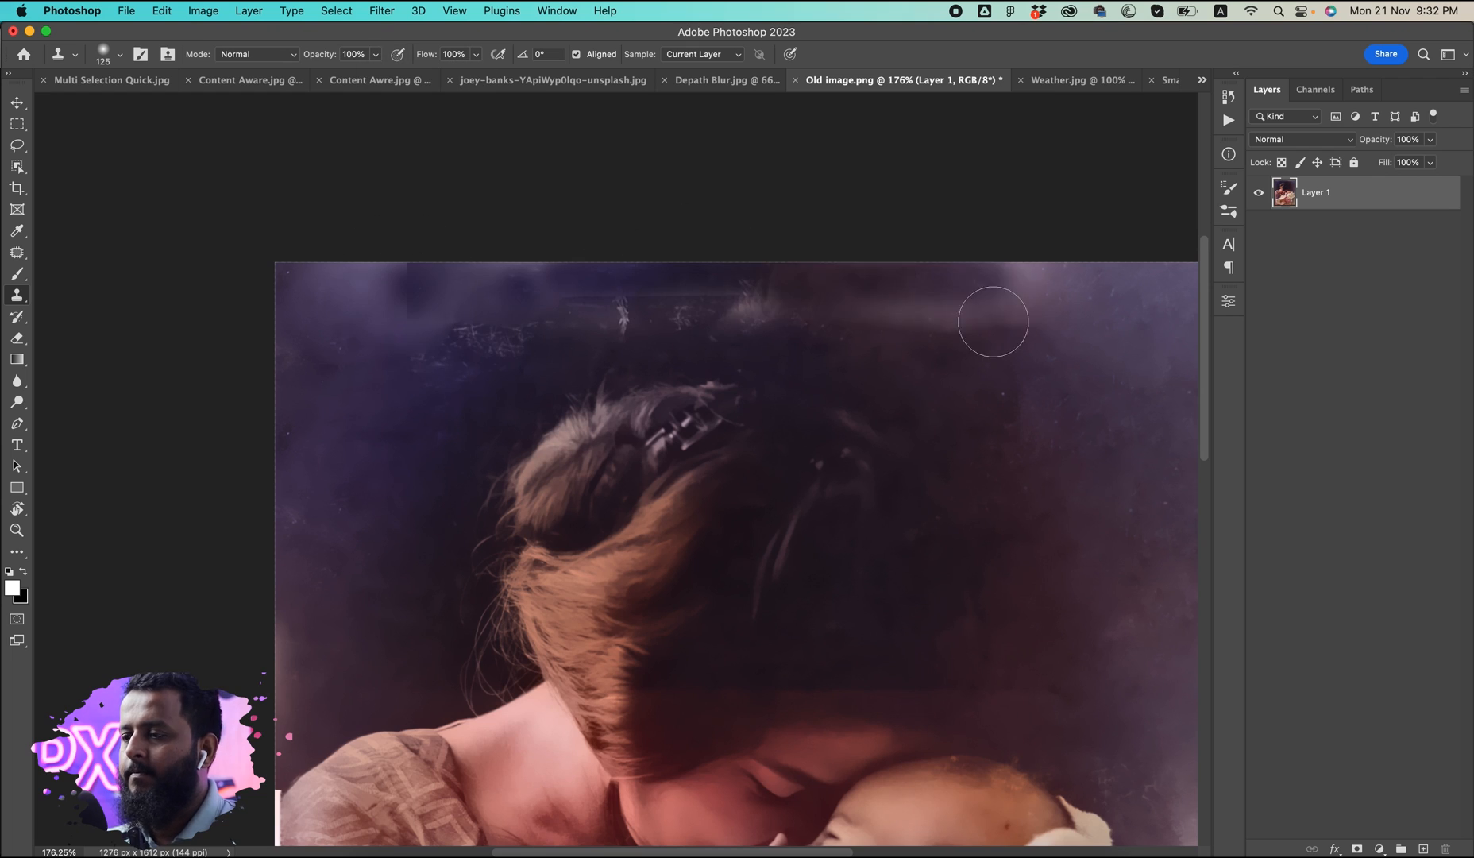
- Heal the remaining scratches and blotches in the dark background and along the photo's left edge
{"action": "key", "text": "j"}
{"action": "scroll", "coordinate": [385, 300], "scroll_direction": "left", "scroll_amount": 5}
{"action": "scroll", "coordinate": [275, 236], "scroll_direction": "right", "scroll_amount": 10}
{"action": "left_click_drag", "start_coordinate": [275, 236], "coordinate": [326, 221]}
{"action": "left_click_drag", "start_coordinate": [279, 500], "coordinate": [247, 619]}
- Crop the damaged borders off the photo, reducing it to 1234 x 1593 px
{"action": "key", "text": "c"}
{"action": "key", "text": "Return"}
{"action": "key", "text": "v"}
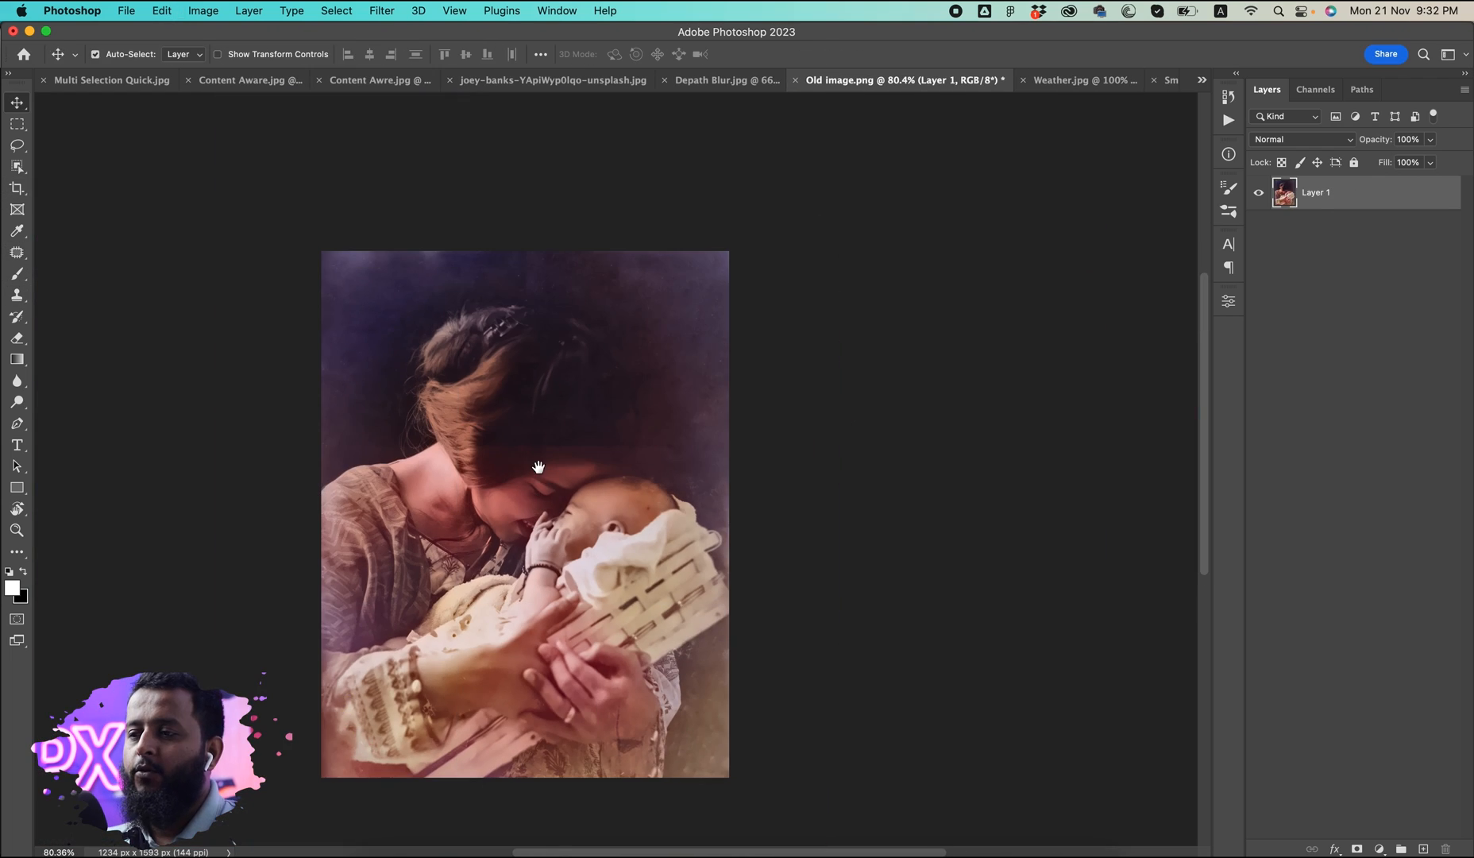
{"action": "left_click_drag", "start_coordinate": [559, 461], "coordinate": [566, 459]}
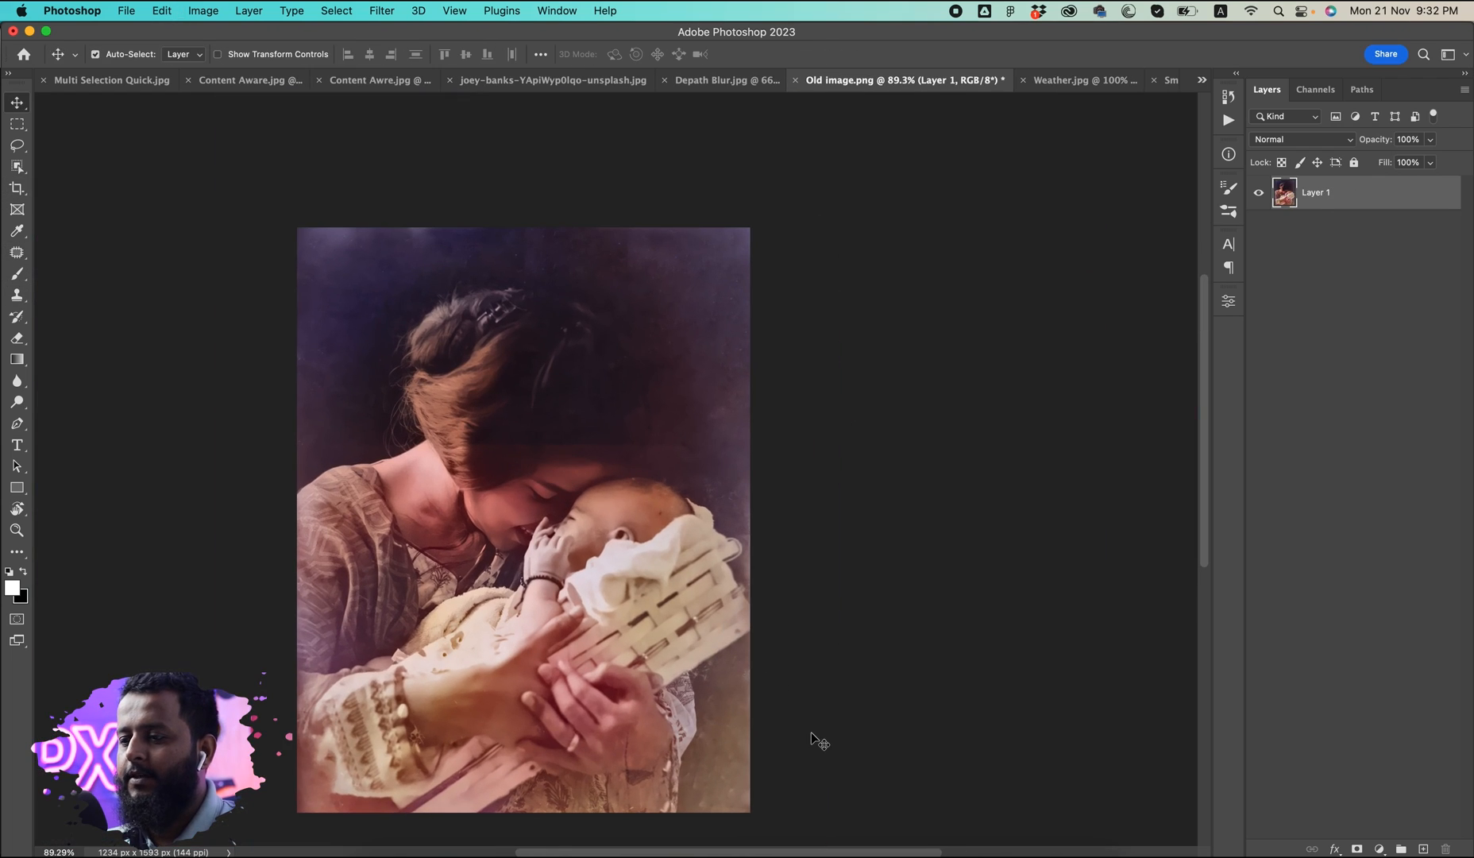